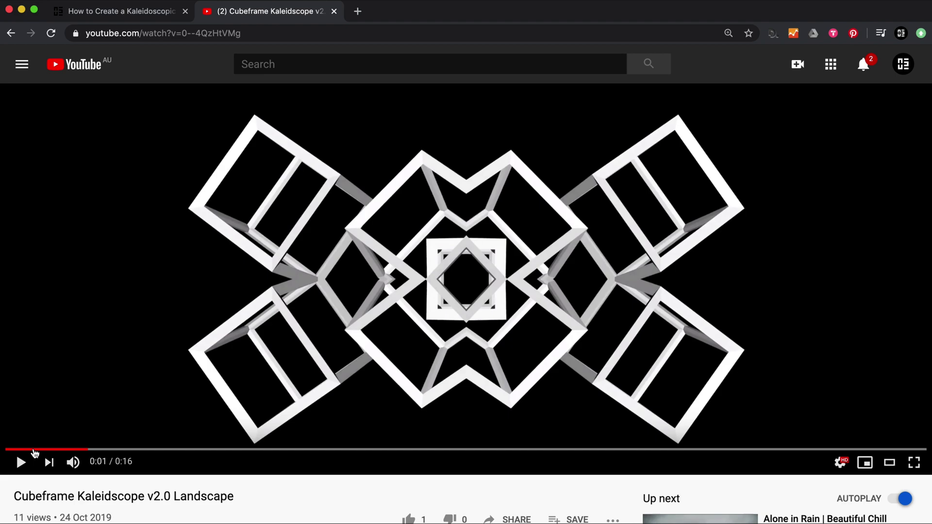
Step: Play the Cubeframe Kaleidoscope v2.0 Landscape reference video and pause it around 0:14
click(22, 464)
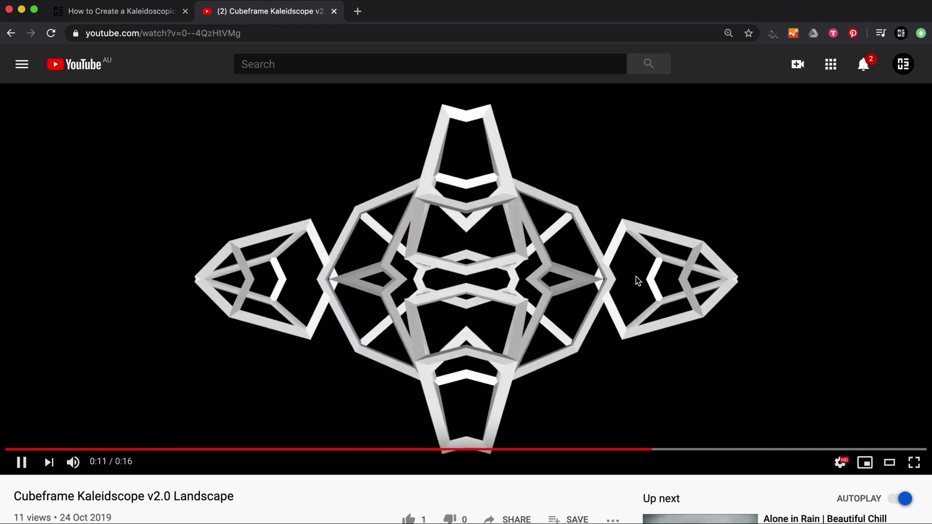
click(22, 467)
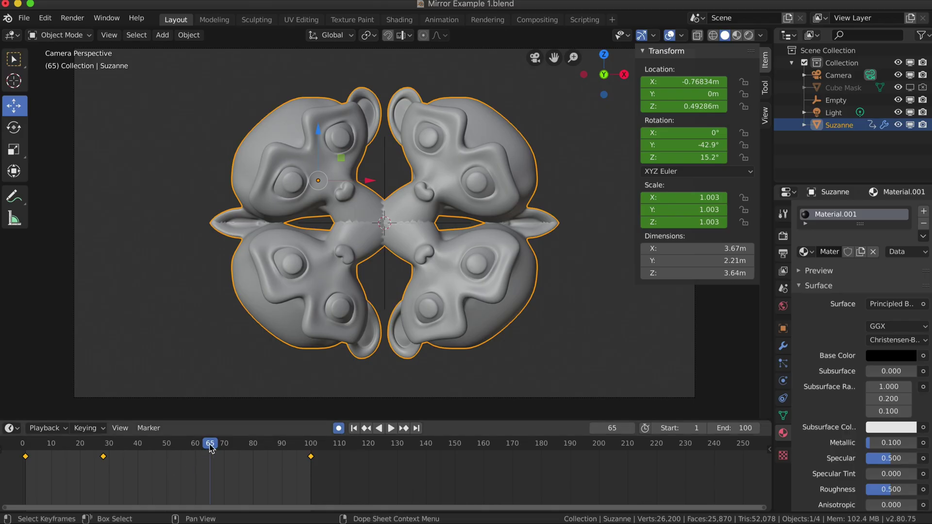
Step: At frame 27, set Suzanne's Rotation Z to -6.2° and Location Y to -0.38m
drag(210, 447, 101, 447)
drag(694, 157, 671, 148)
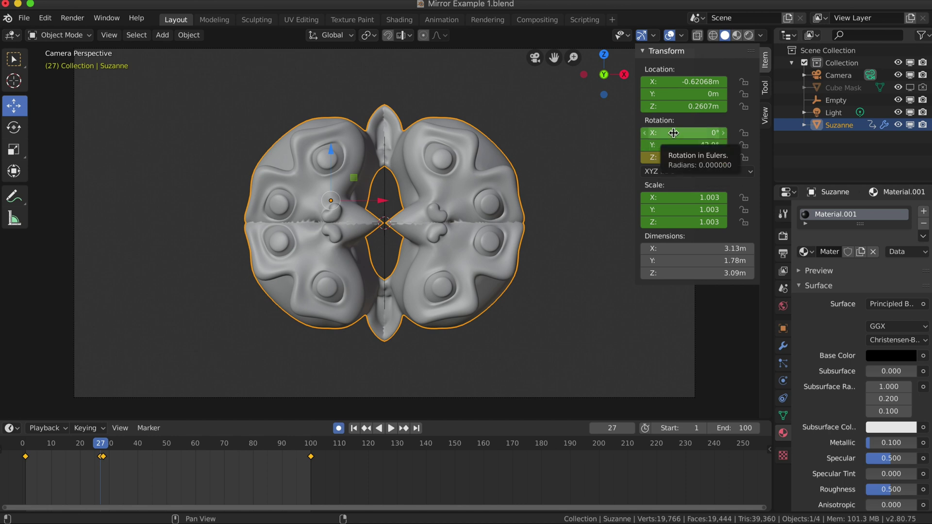
mouse_move(671, 94)
mouse_down()
mouse_move(649, 93)
mouse_move(693, 106)
mouse_move(680, 106)
mouse_up()
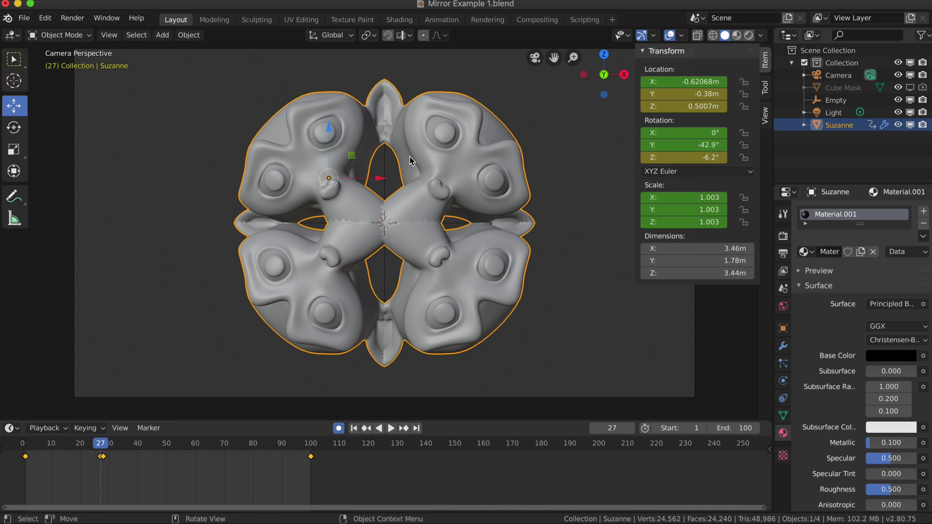
Step: Move Suzanne along X and Z to settle at X -0.75992m, Z 0.57767m
key(g)
key(x)
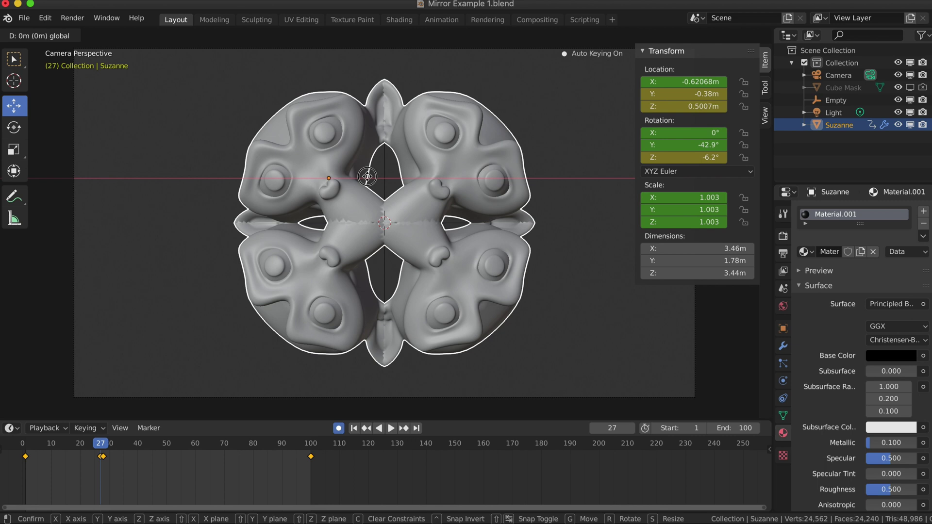
click(348, 183)
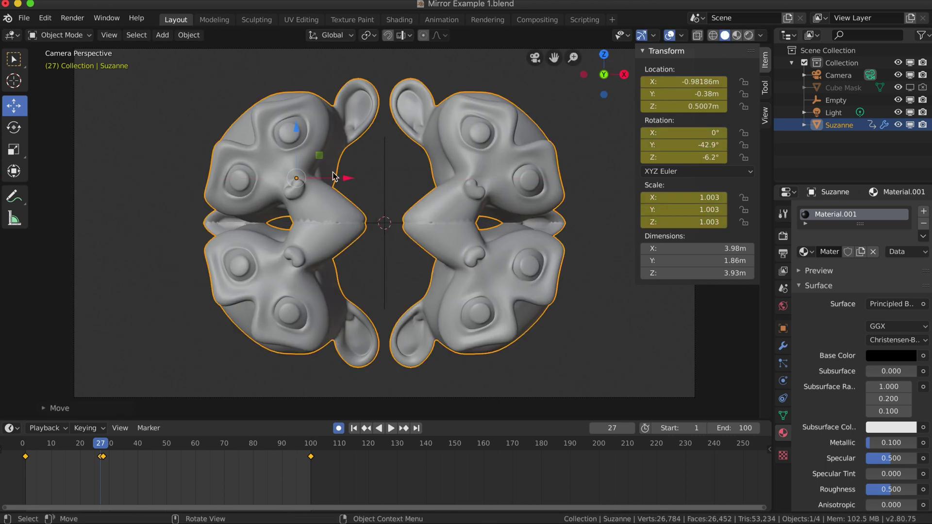
key(g)
key(z)
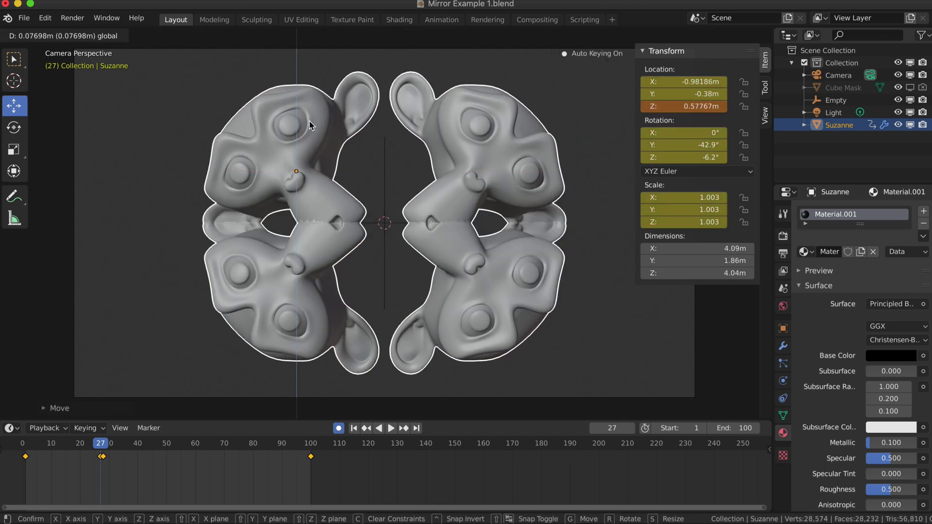
click(325, 169)
key(g)
key(x)
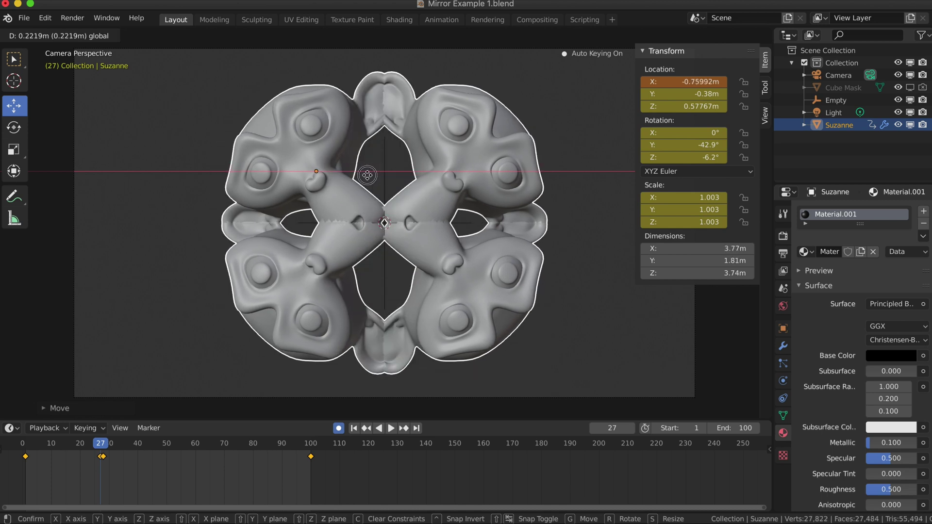
click(367, 175)
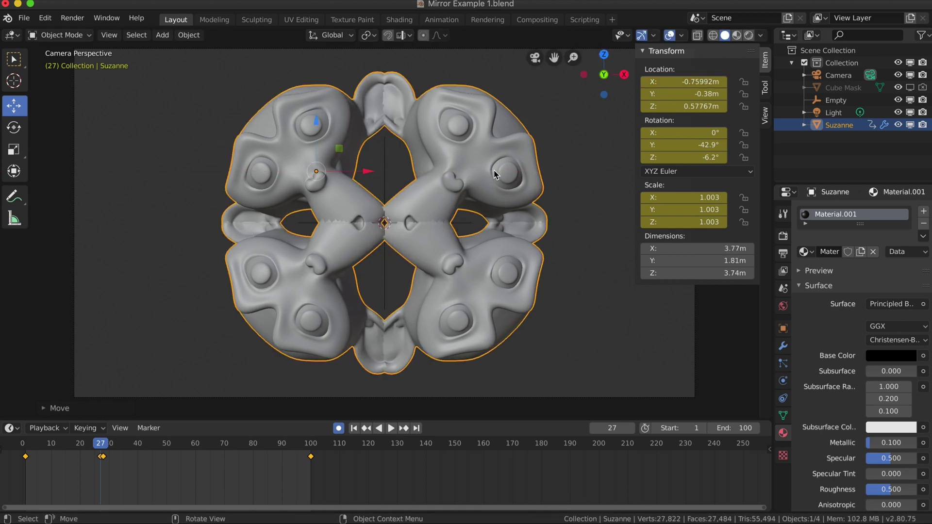
Step: Start a new General scene, discarding the unsaved changes
click(25, 20)
mouse_move(43, 32)
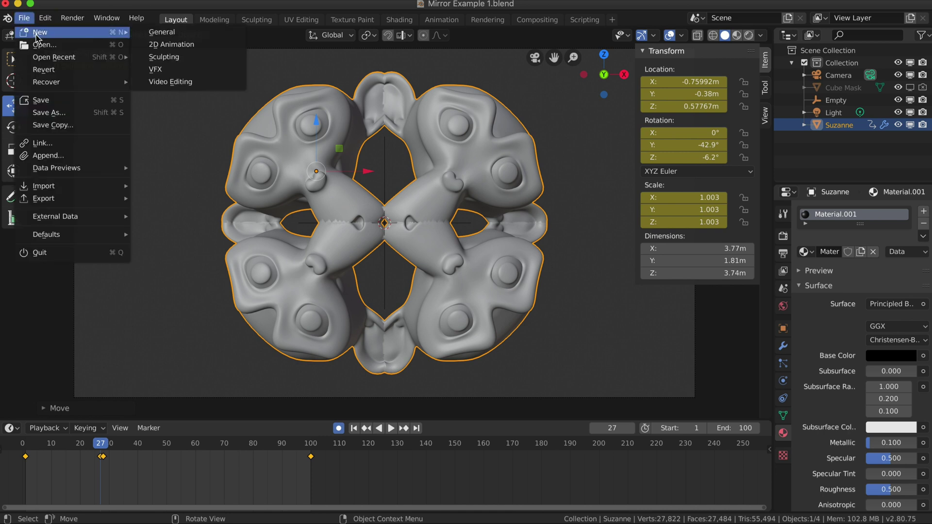
click(159, 34)
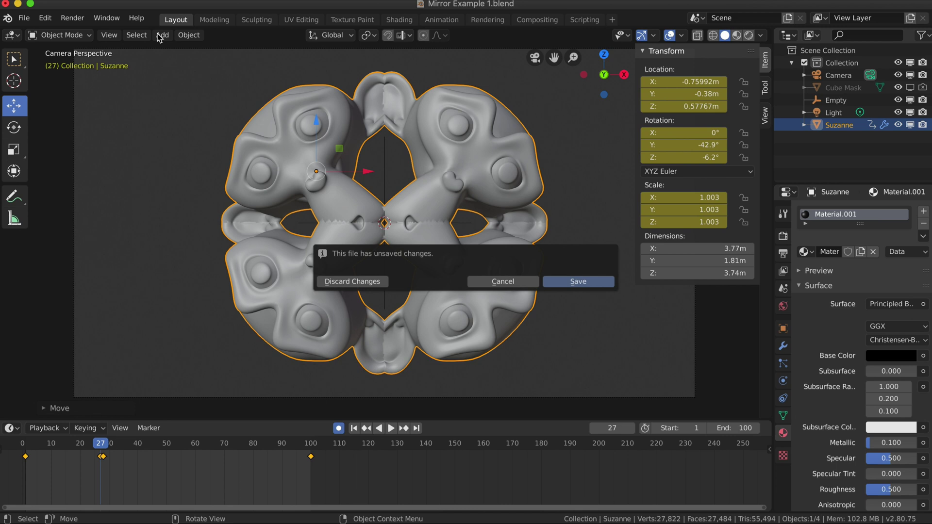
click(351, 283)
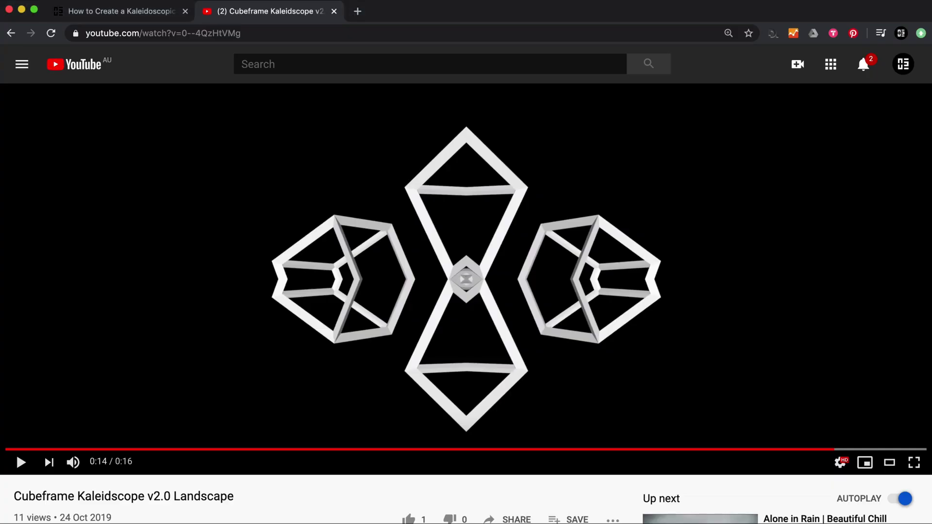
Step: Read Steps 1 and 2 of the Kaleidoscopic Mirror Animation article in Chrome
click(114, 15)
scroll(546, 296, down, 6)
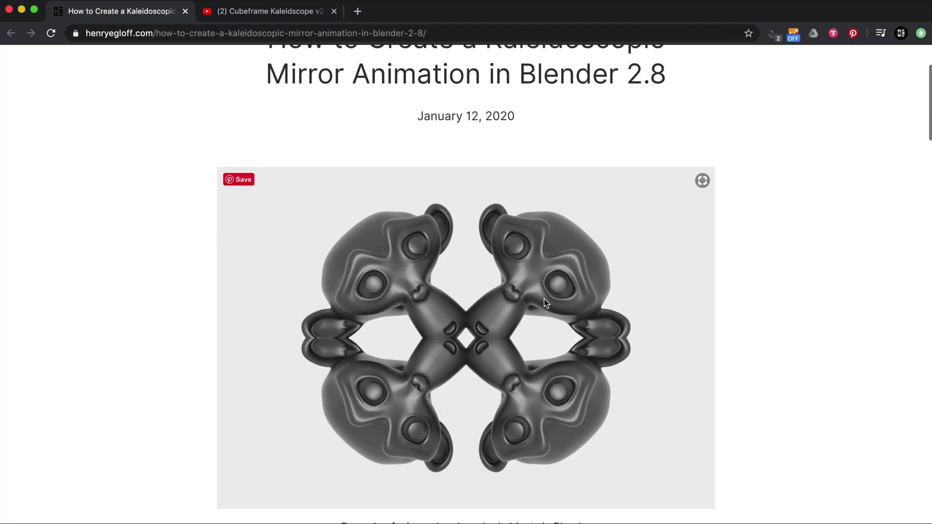
scroll(543, 306, down, 12)
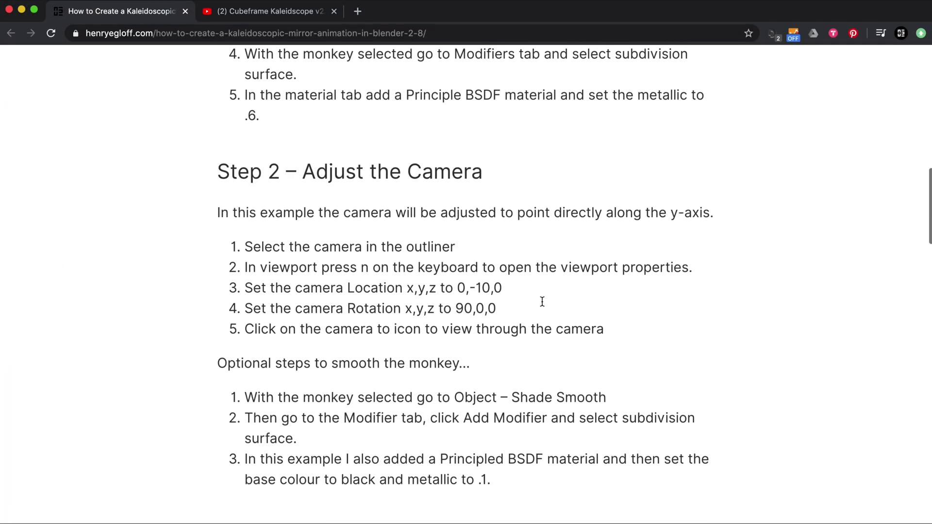
scroll(541, 301, up, 15)
scroll(542, 302, down, 8)
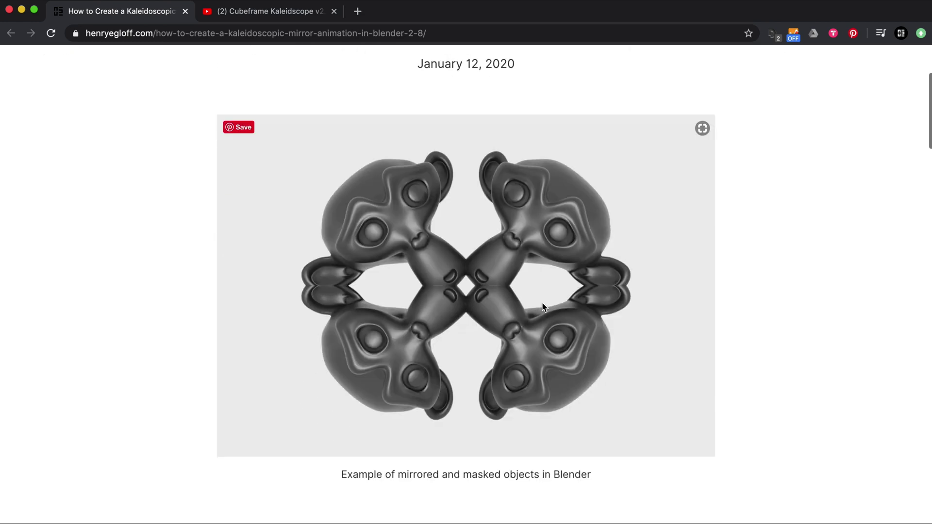
scroll(543, 307, up, 6)
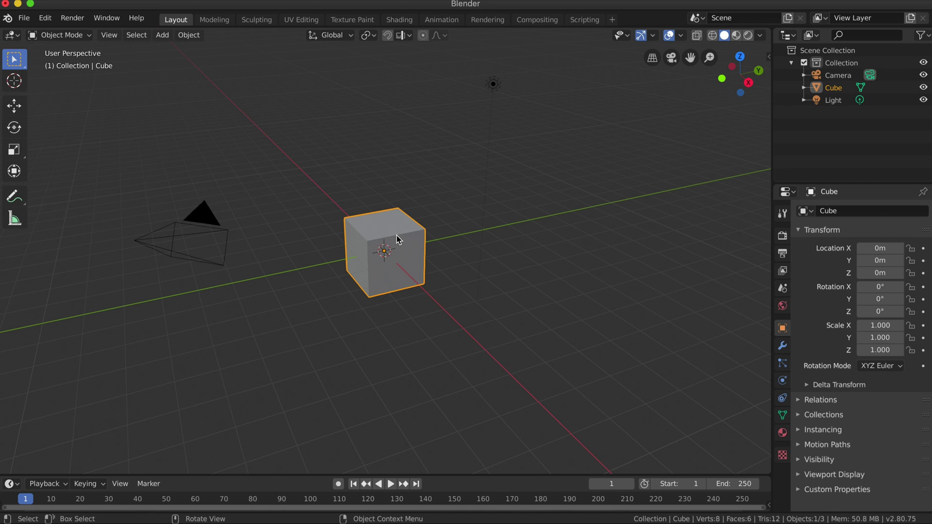
Step: Delete the default cube and add a Monkey mesh in its place
key(x)
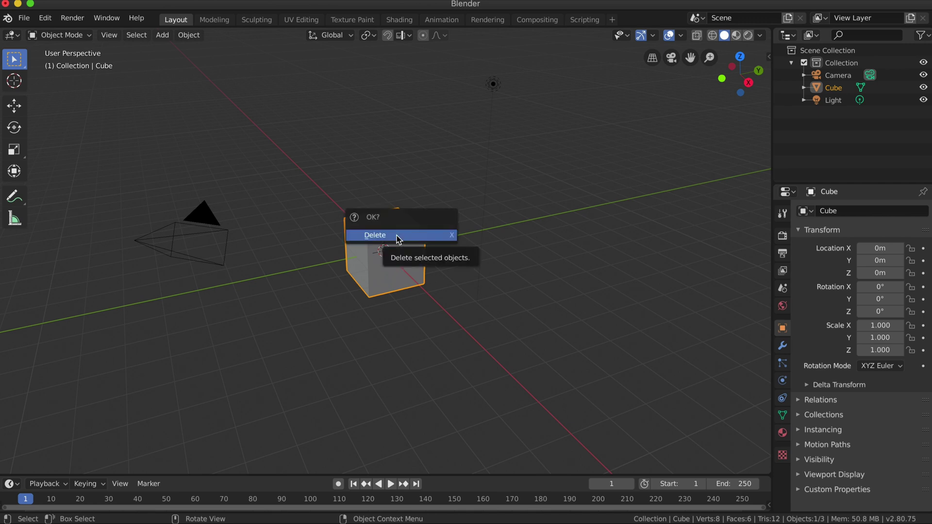
click(396, 237)
click(159, 38)
mouse_move(176, 53)
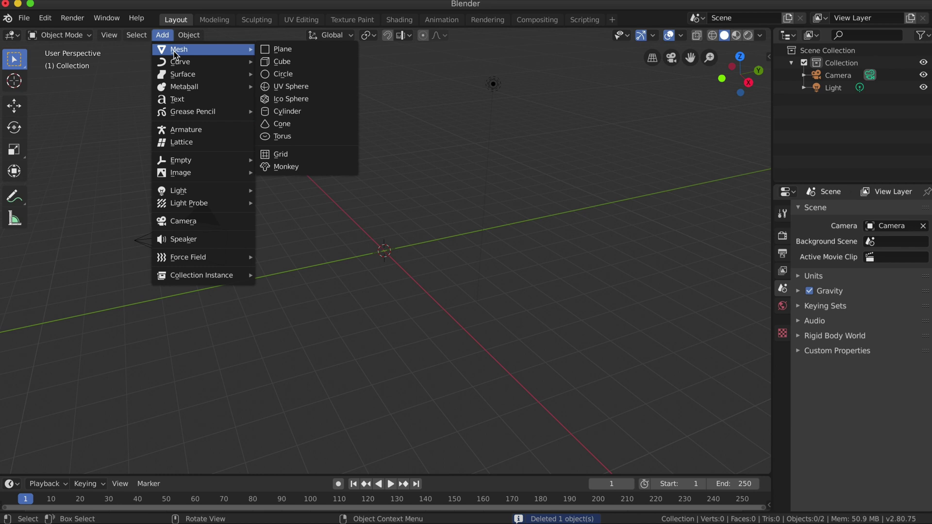
click(307, 173)
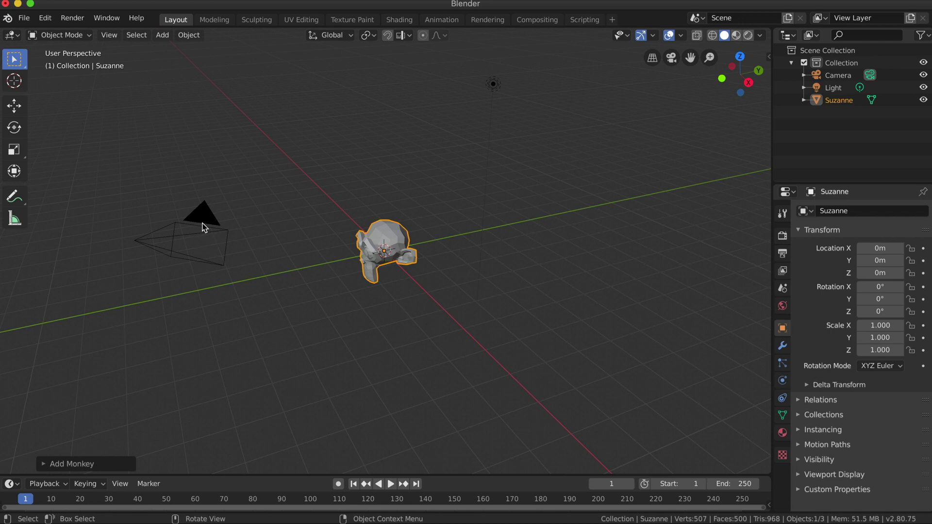
Step: Select the camera and set its Location to 0, -10, 0 in the N panel
click(840, 75)
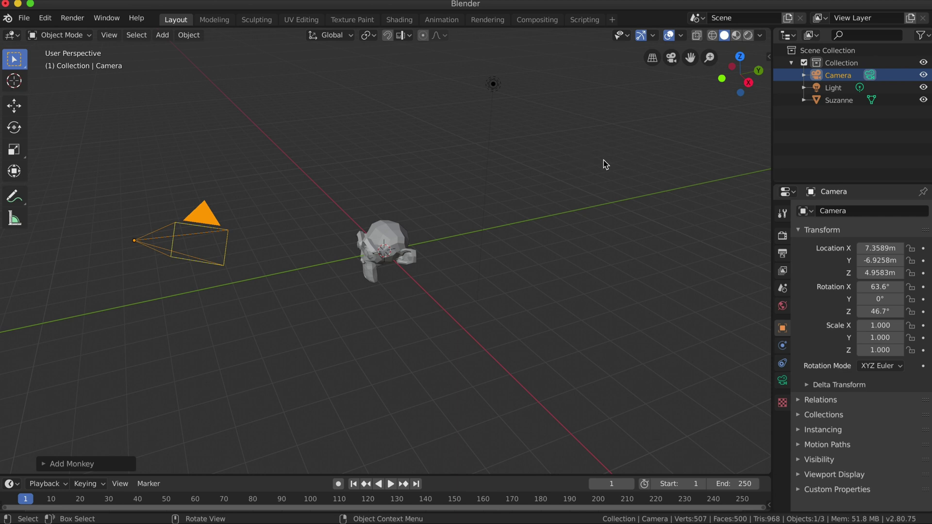
key(n)
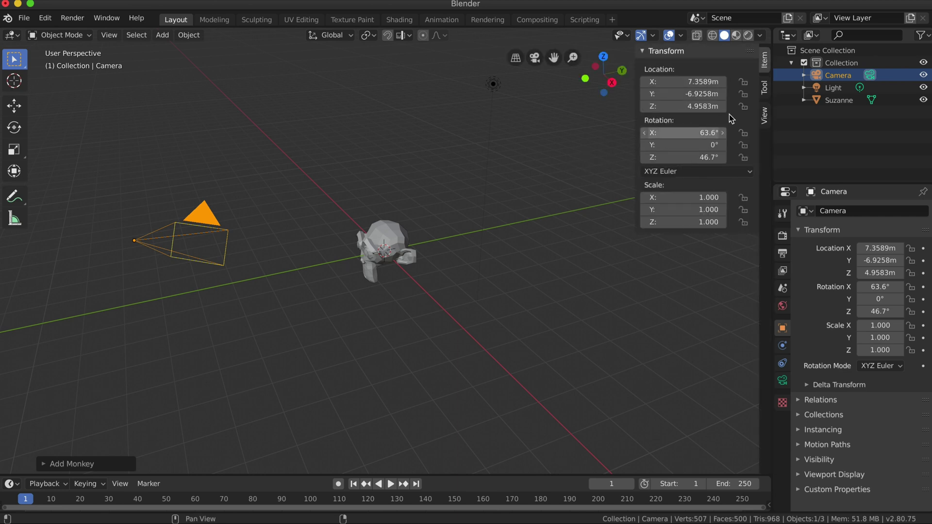
click(699, 81)
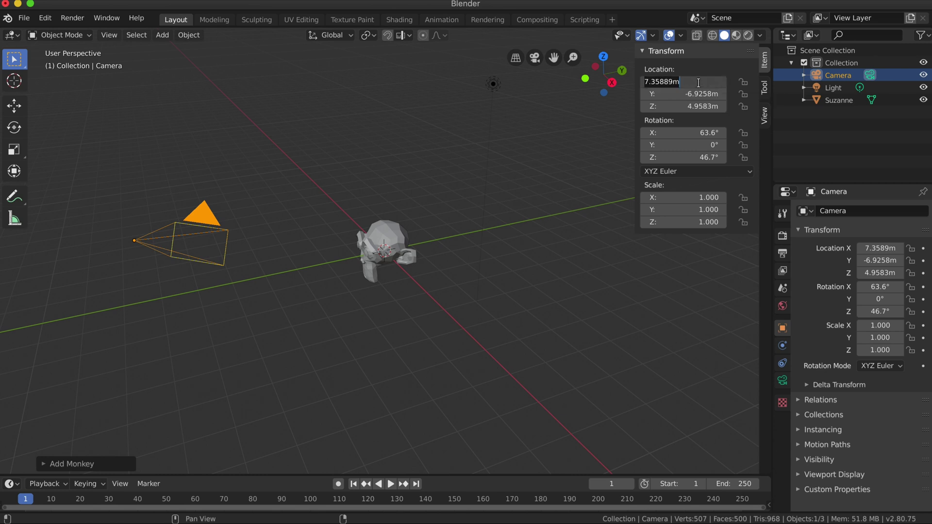
text(0)
key(Return)
click(696, 106)
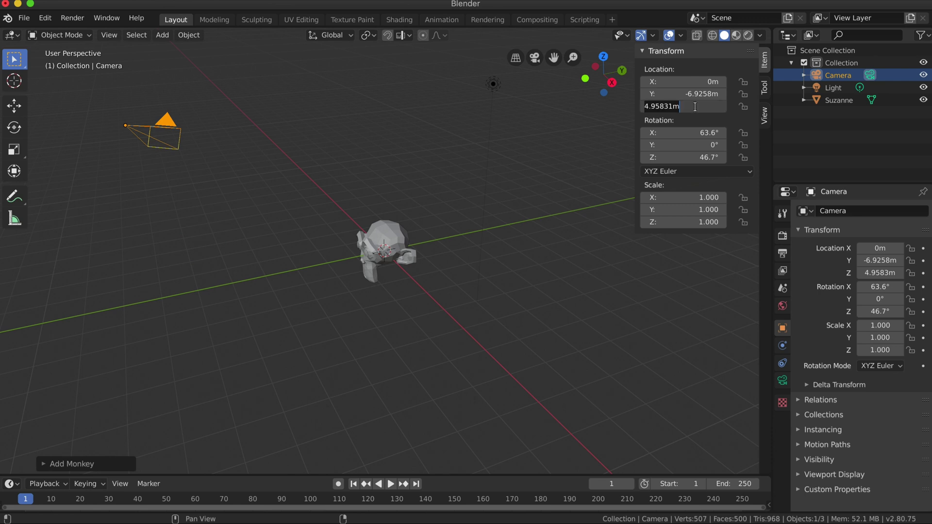
text(0)
key(Return)
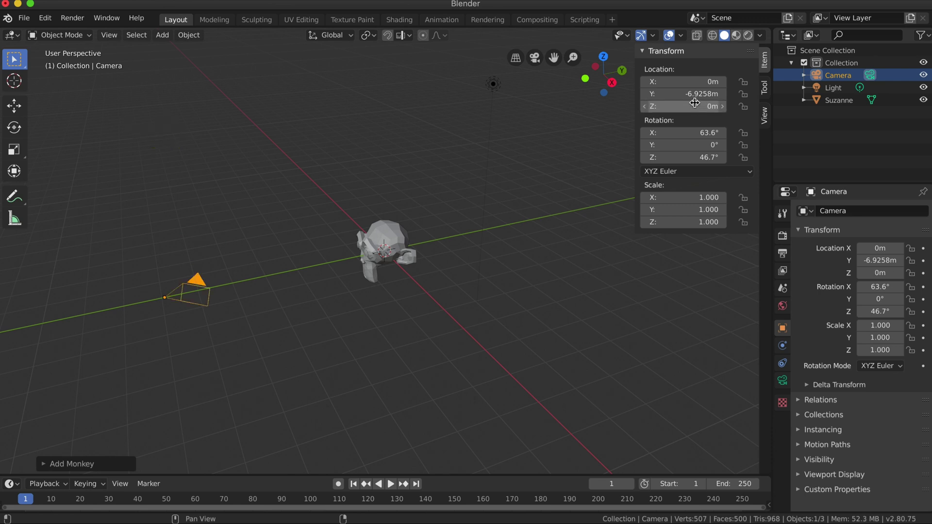
click(696, 97)
key(BackSpace)
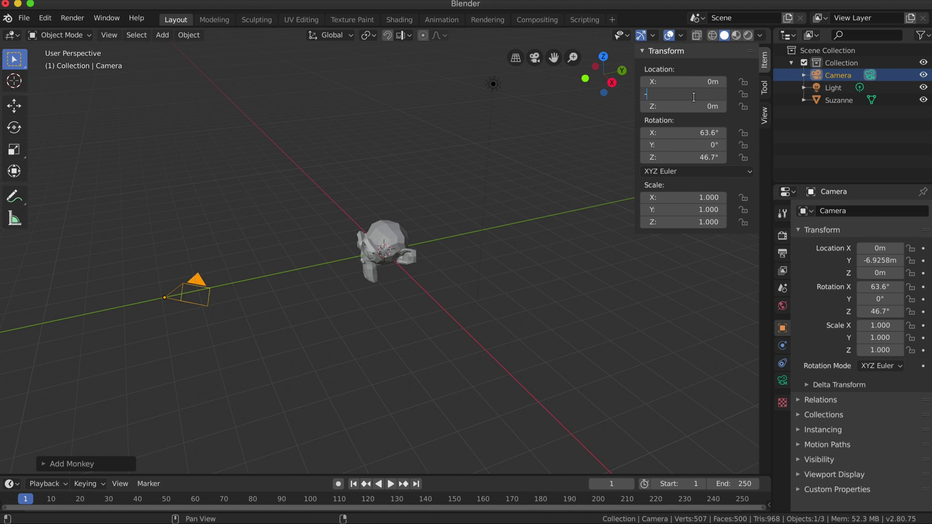
key(Return)
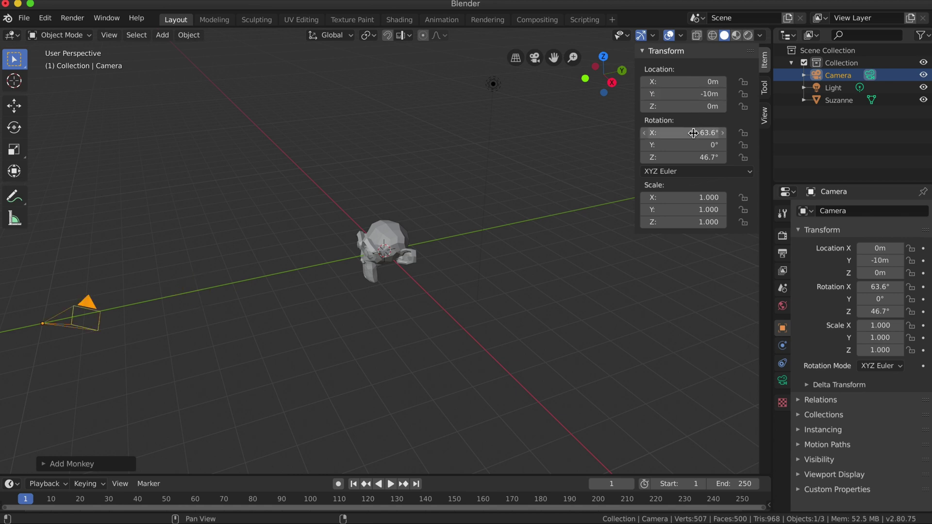
Step: Set the camera Rotation to 90, 0, 0, look through it, and select Suzanne
click(678, 134)
text(90)
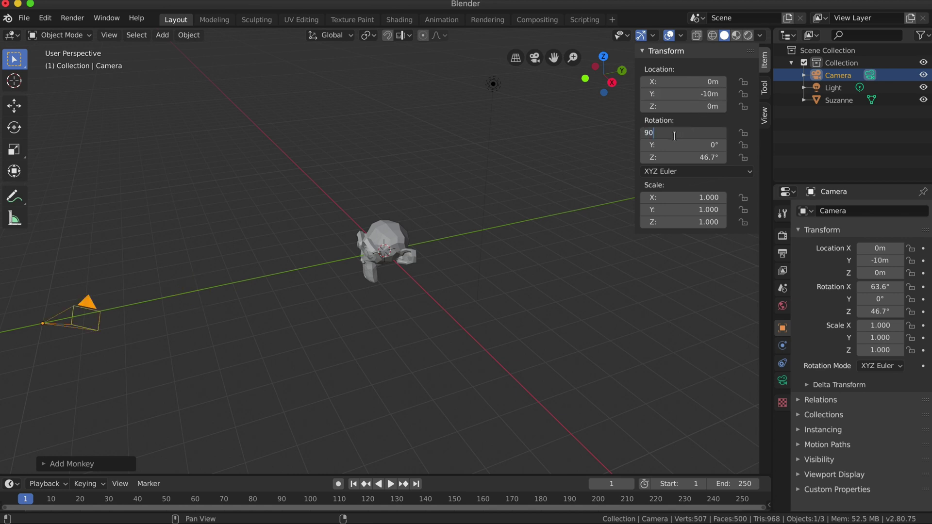
key(Return)
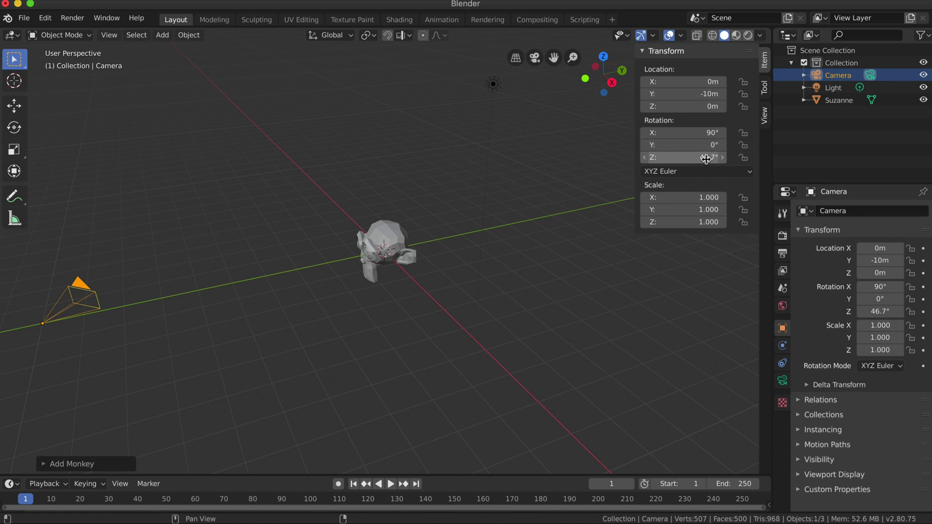
click(701, 157)
text(0)
key(Return)
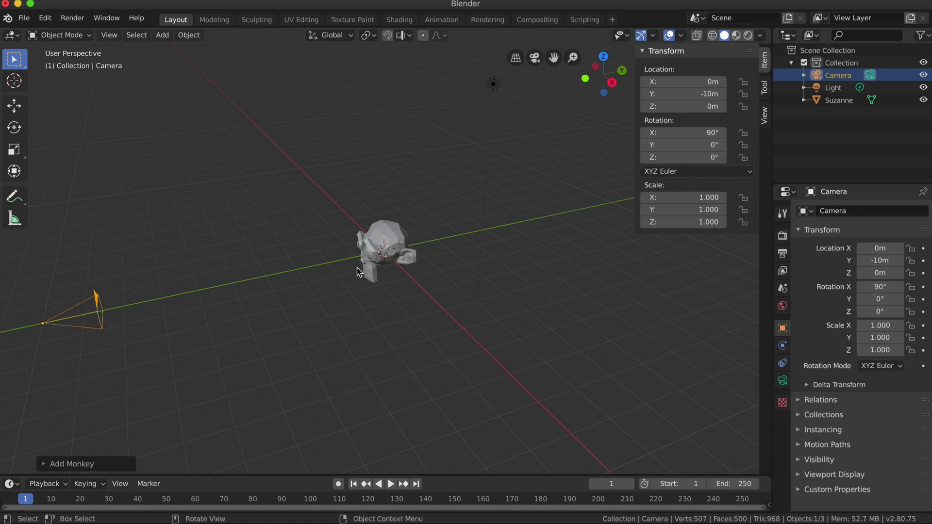
click(535, 58)
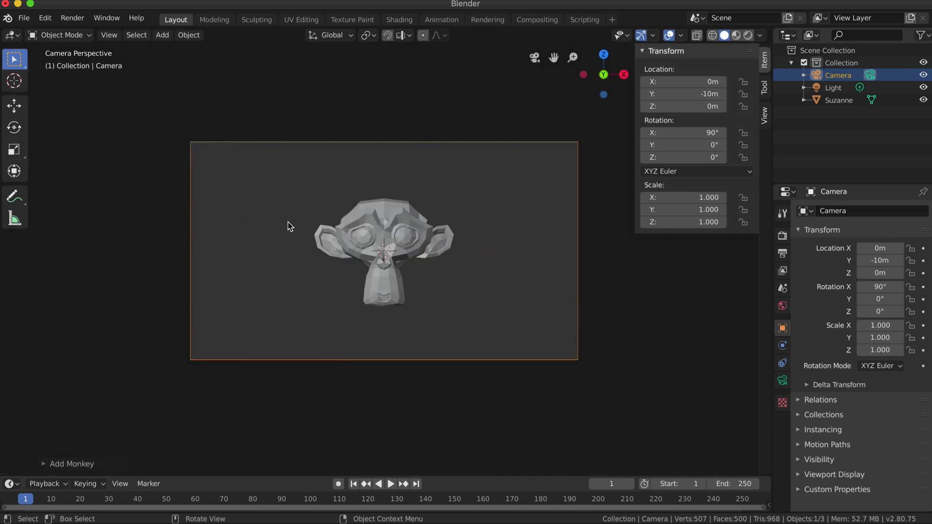
click(389, 218)
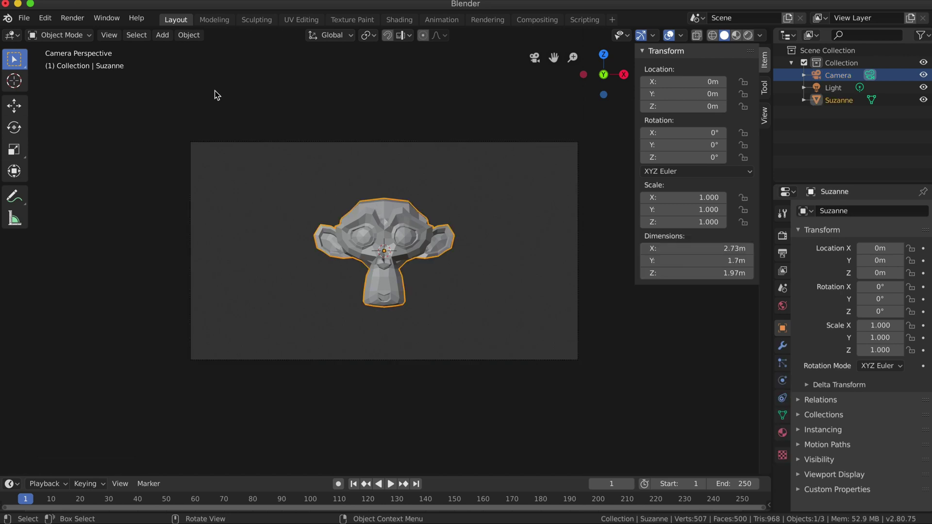
Step: Shade Suzanne smooth and give it a Subdivision Surface modifier
click(188, 35)
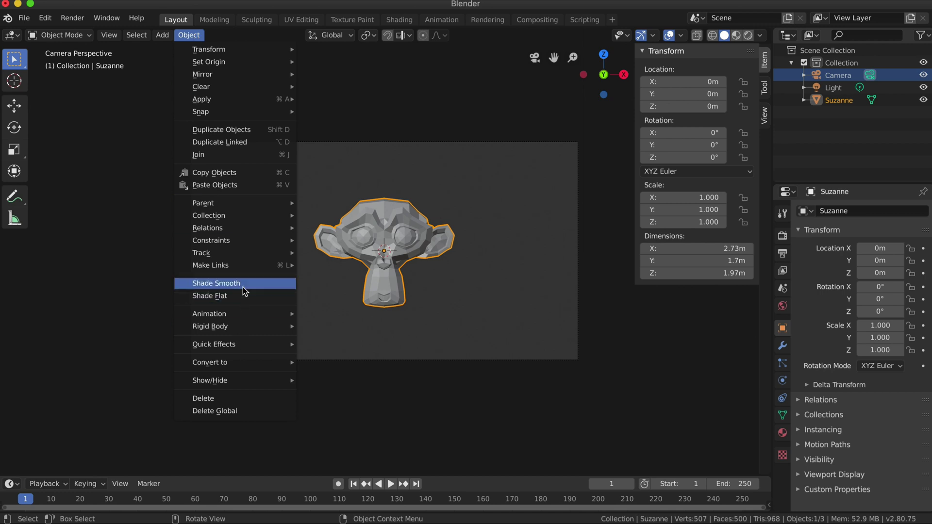
click(243, 286)
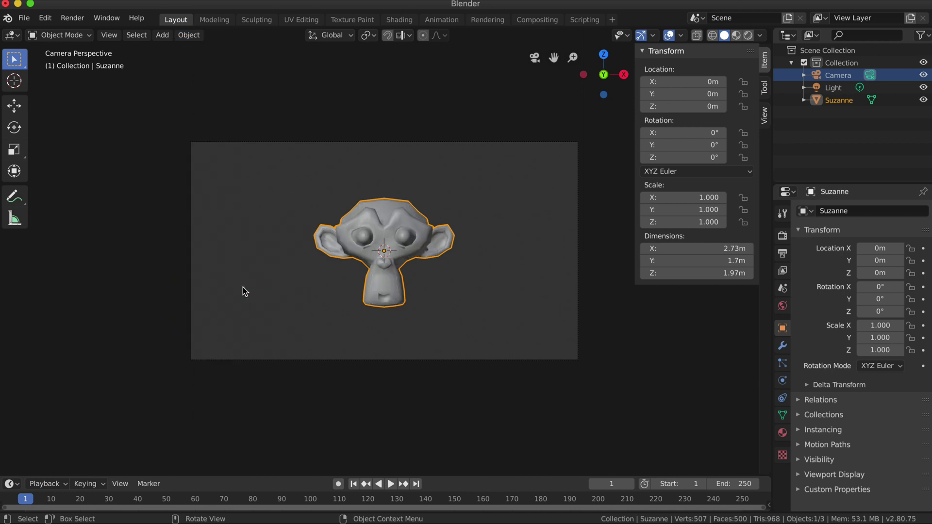
click(784, 348)
click(882, 213)
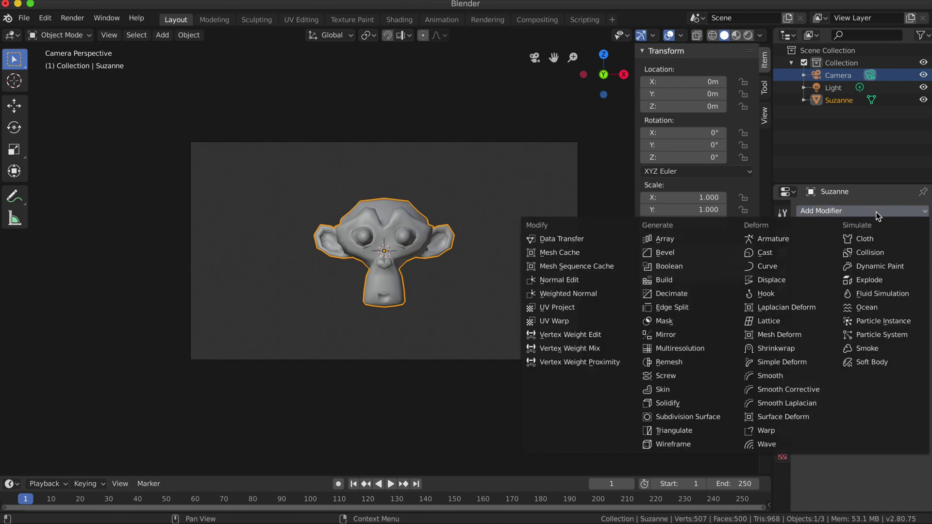
click(701, 419)
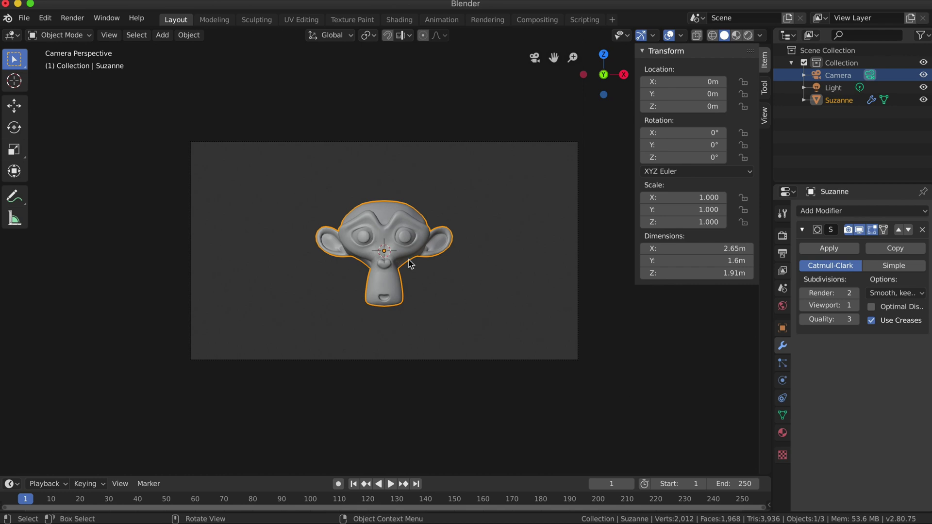
Step: Create Material.001 with Metallic 0.2, preview it rendered, then return to Solid shading
click(782, 433)
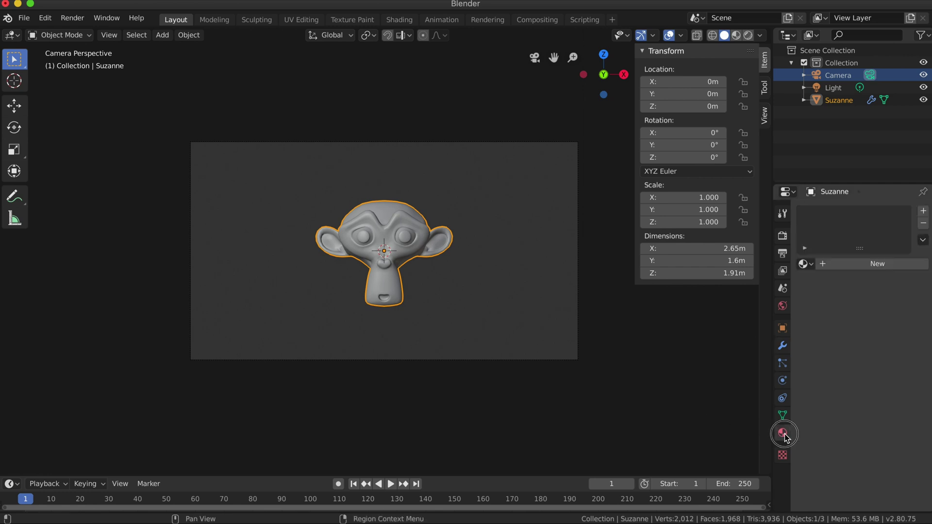
click(875, 268)
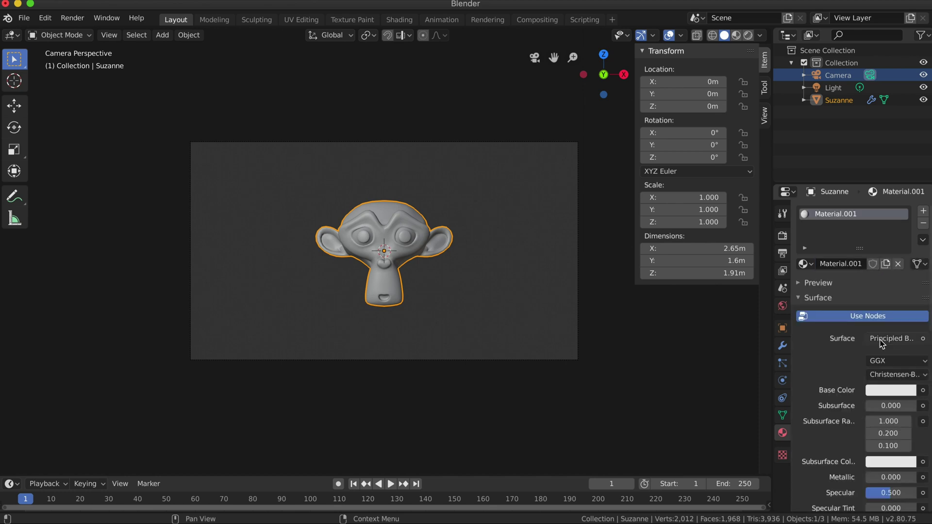
drag(774, 371, 742, 367)
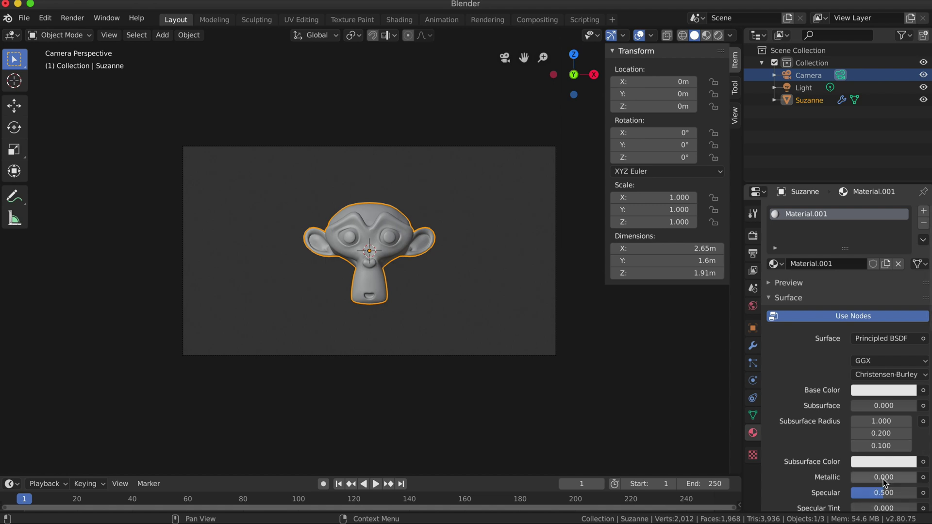
click(901, 477)
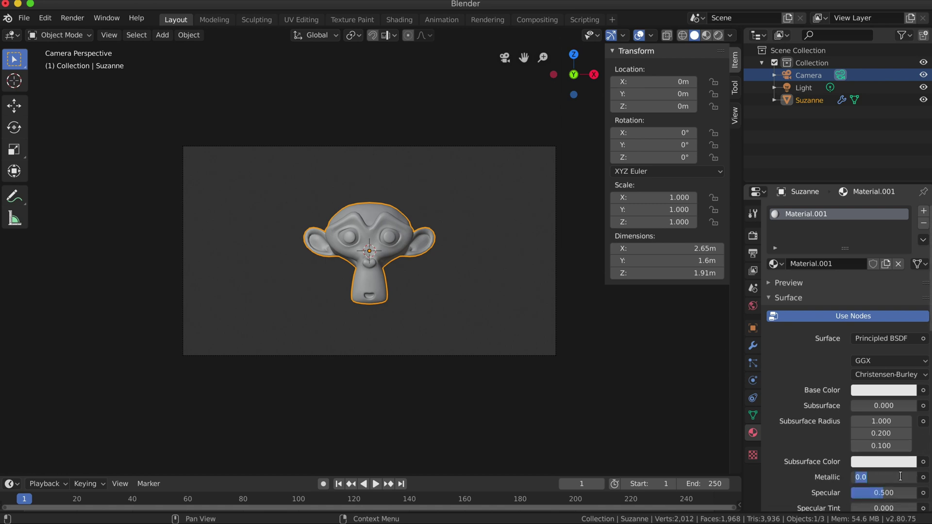
text(.2)
key(Return)
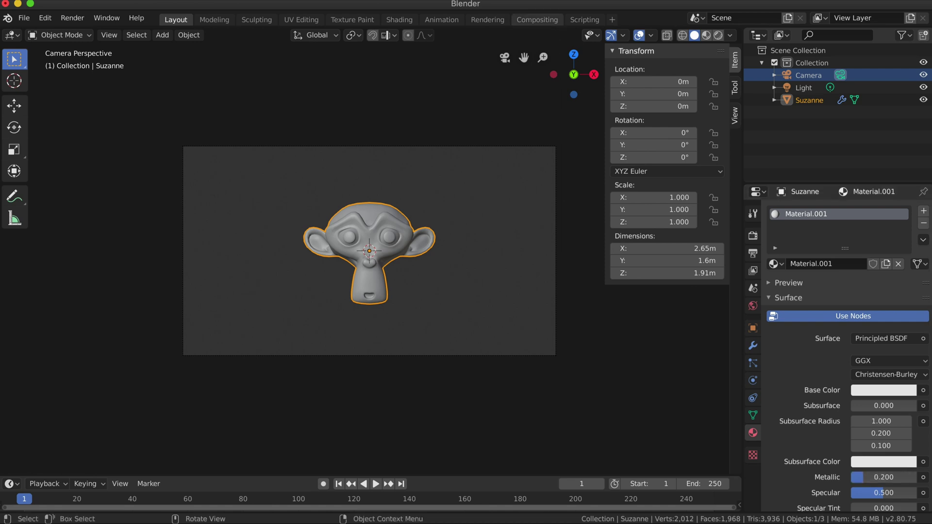
click(719, 36)
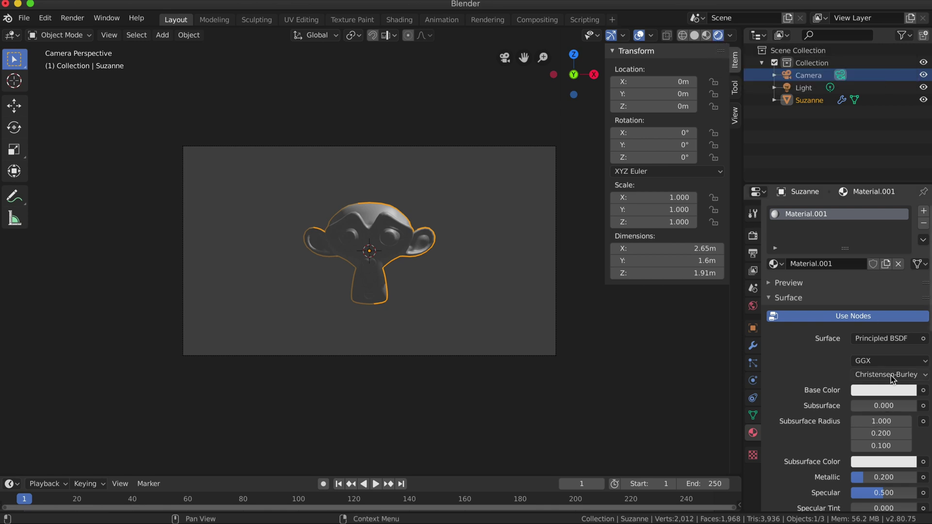
click(694, 36)
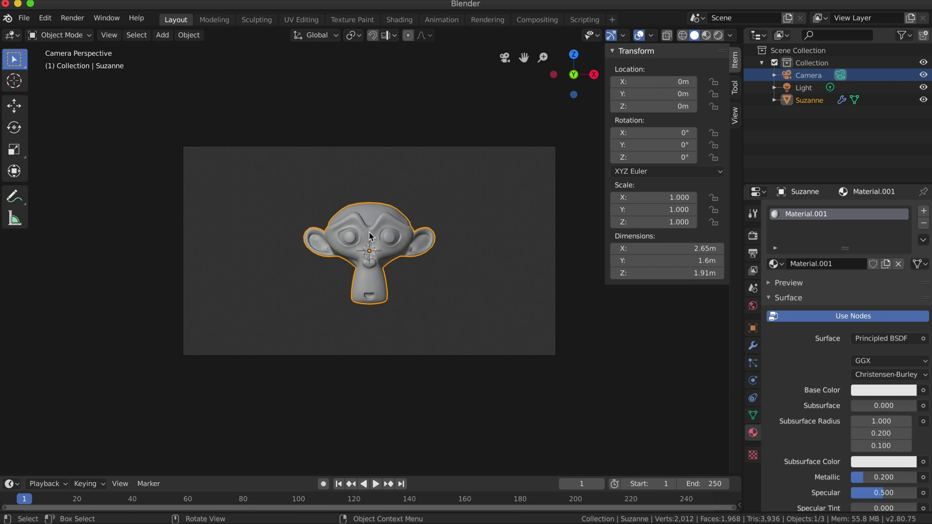
Step: Add a cube and scale it to 5 on X, Y and Z
click(162, 35)
mouse_move(174, 51)
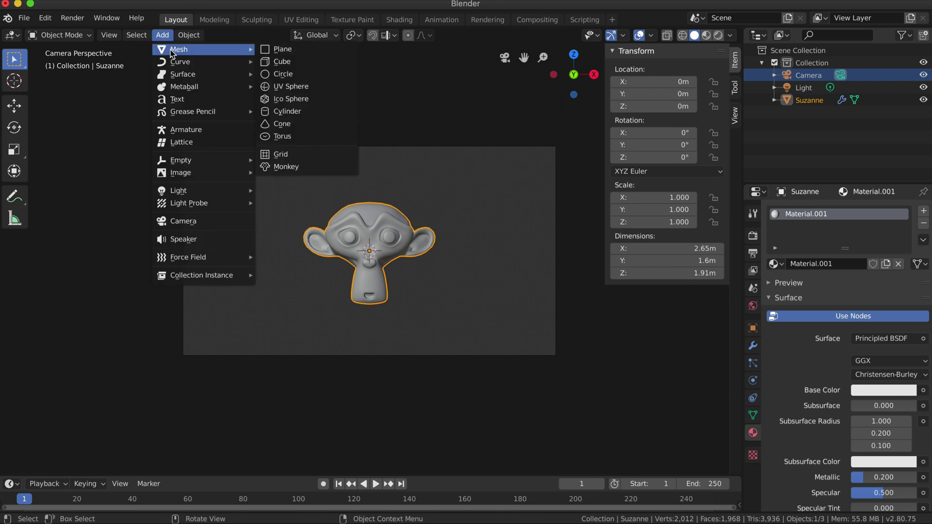
click(311, 62)
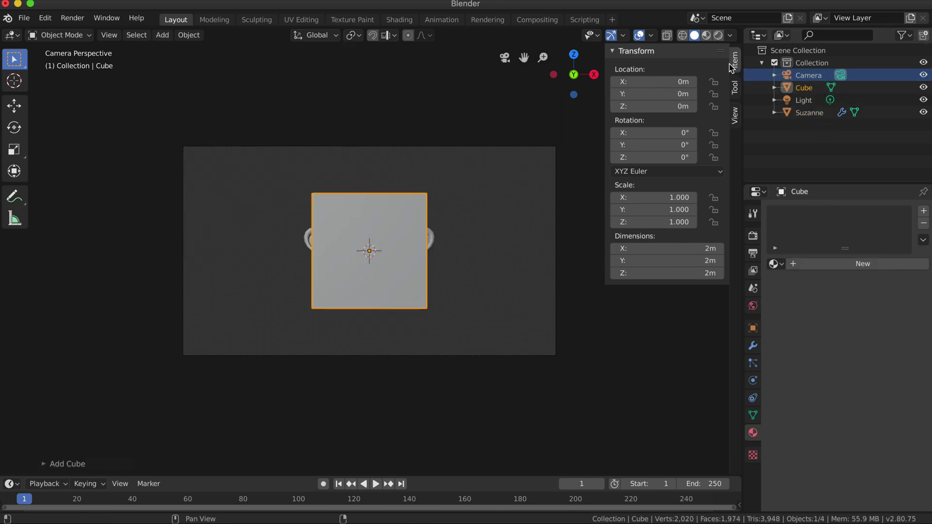
click(670, 197)
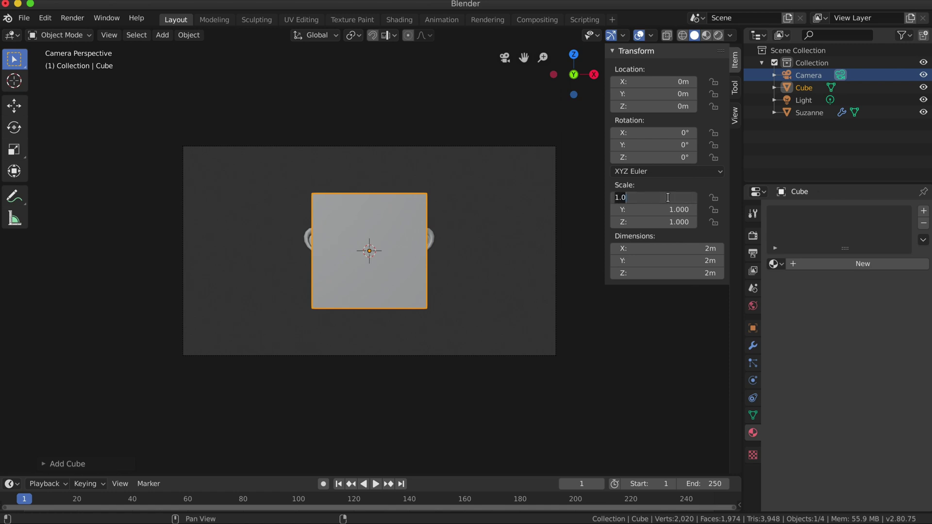
text(5)
key(Return)
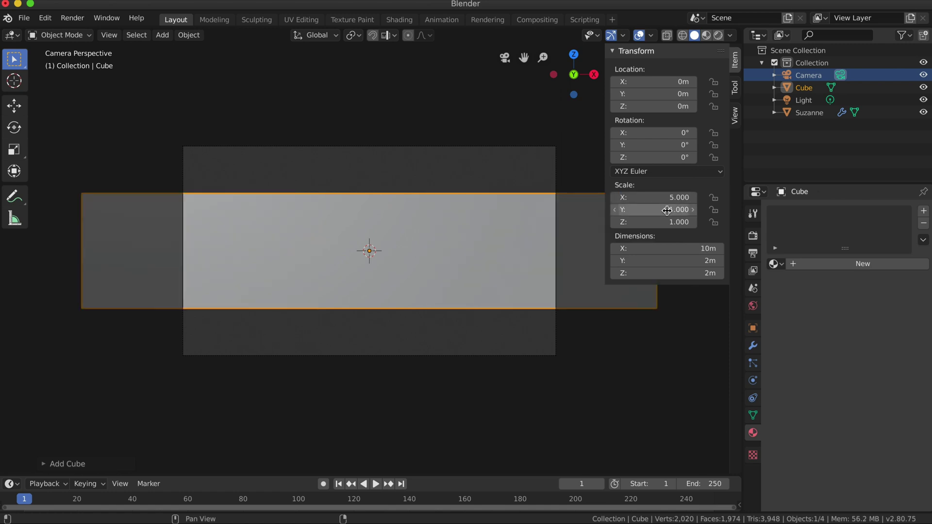
click(668, 209)
text(5)
key(Return)
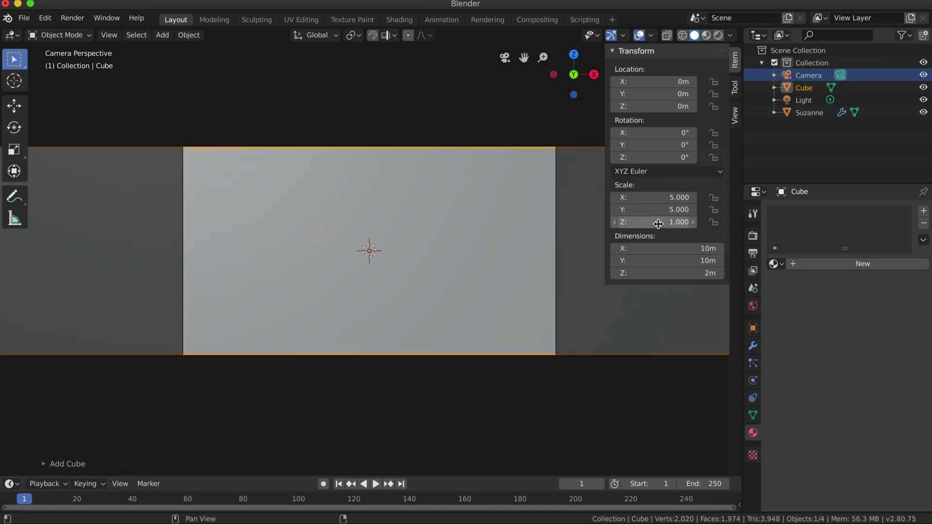
click(660, 222)
text(5)
key(Return)
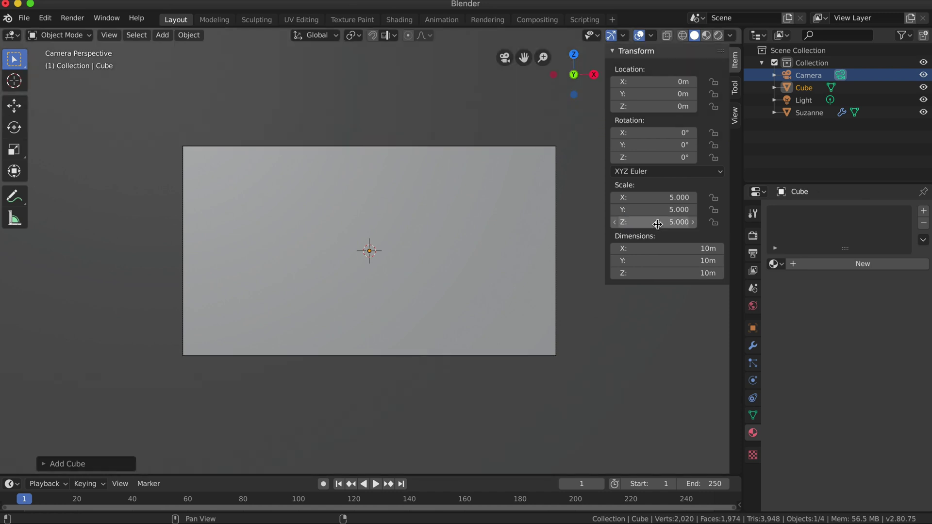
Step: Move the cube to Location X -5m, Z 5m and check it through the camera
click(676, 83)
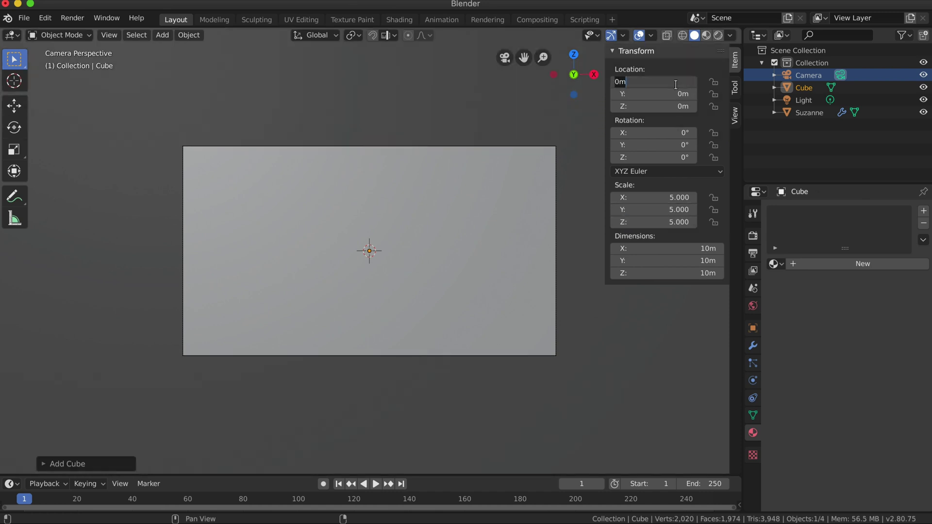
text(-5)
key(Return)
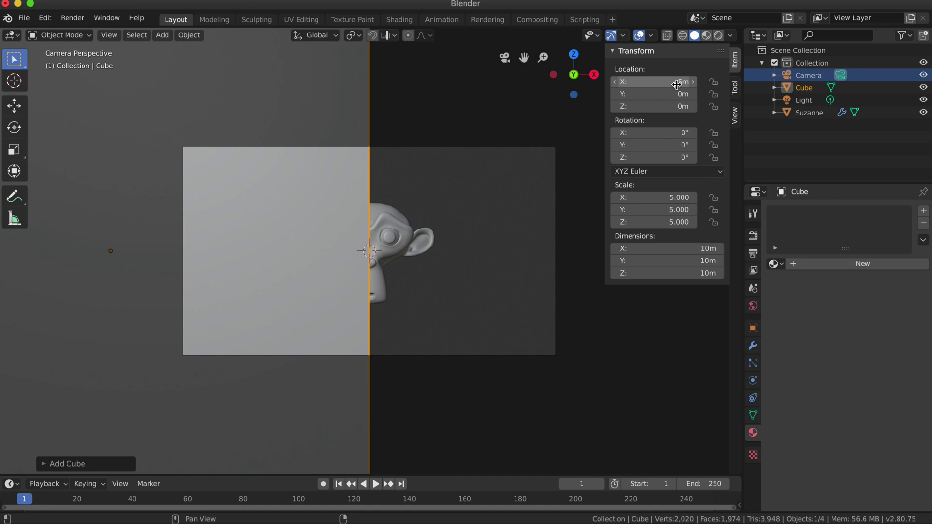
click(666, 107)
text(5)
key(Return)
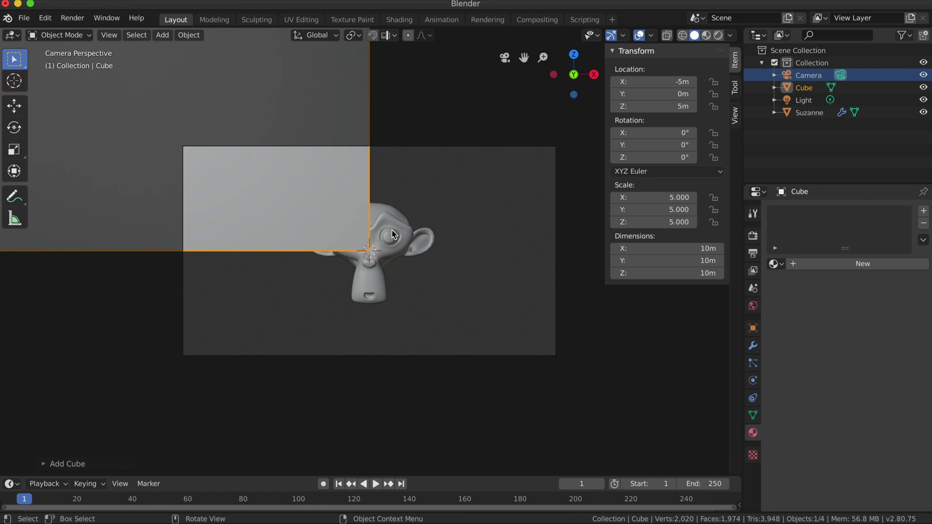
key(KP_0)
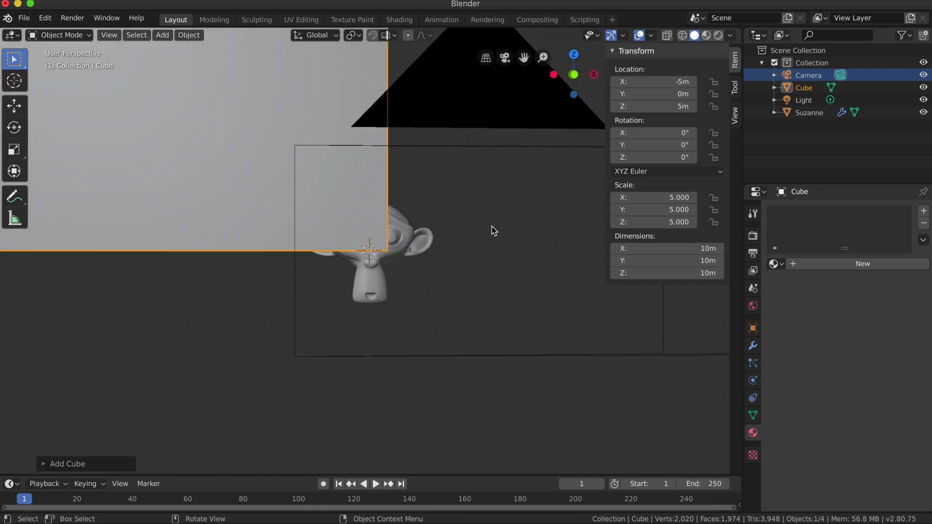
scroll(492, 227, down, 10)
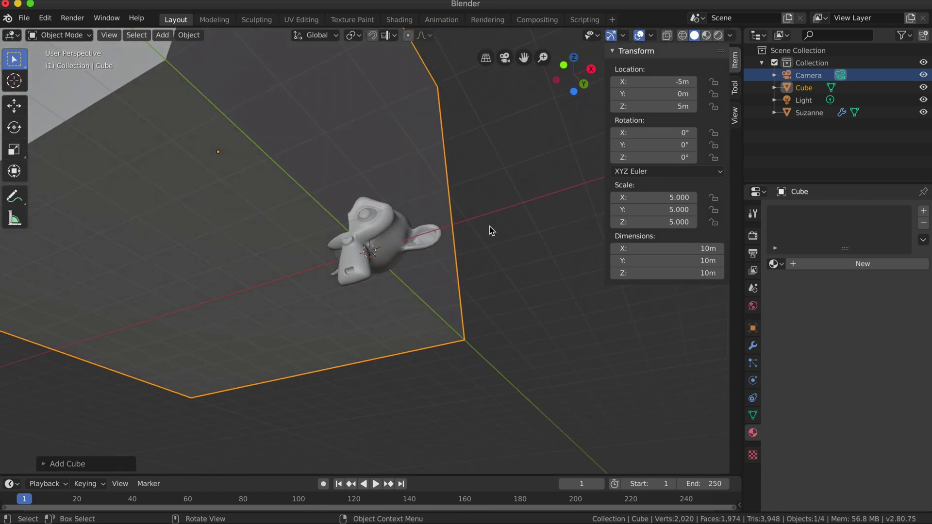
scroll(490, 225, up, 10)
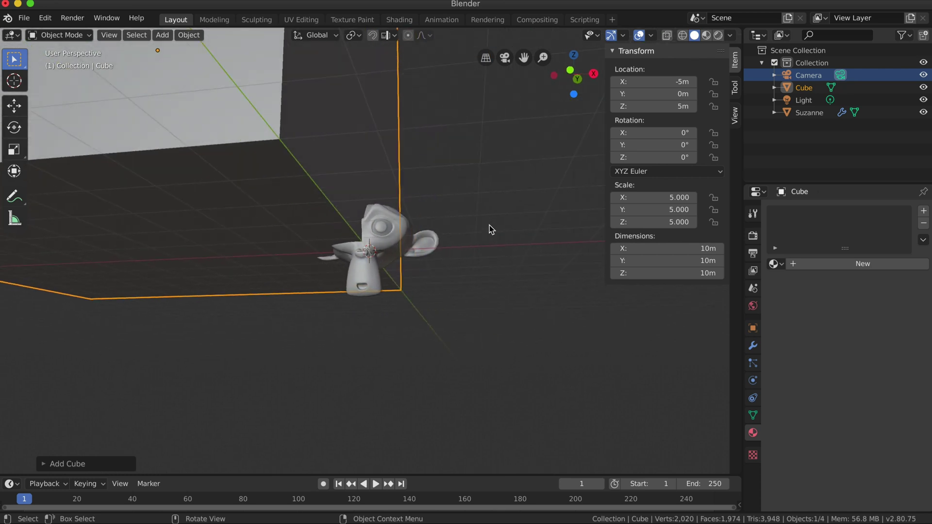
click(505, 58)
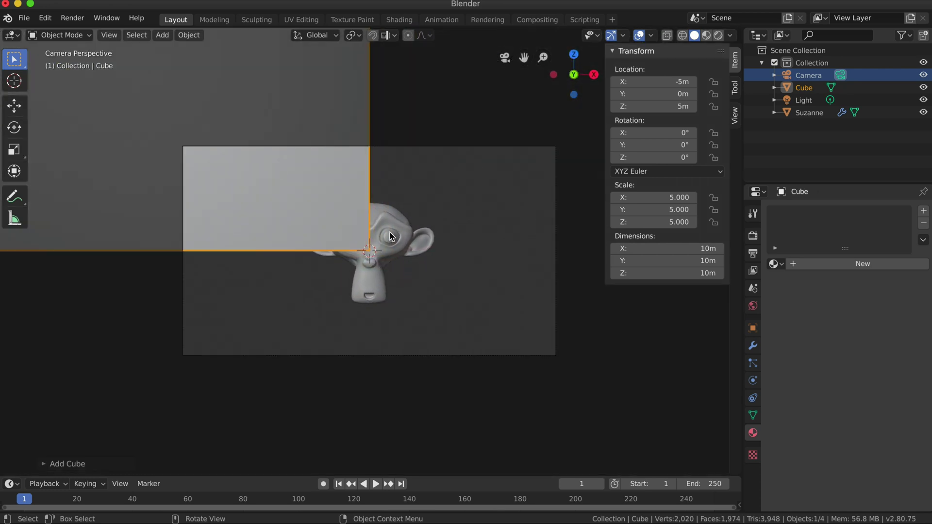
Step: Add a Boolean modifier to Suzanne below Subdivision Surface, collapsing the Subdivision panel
click(395, 234)
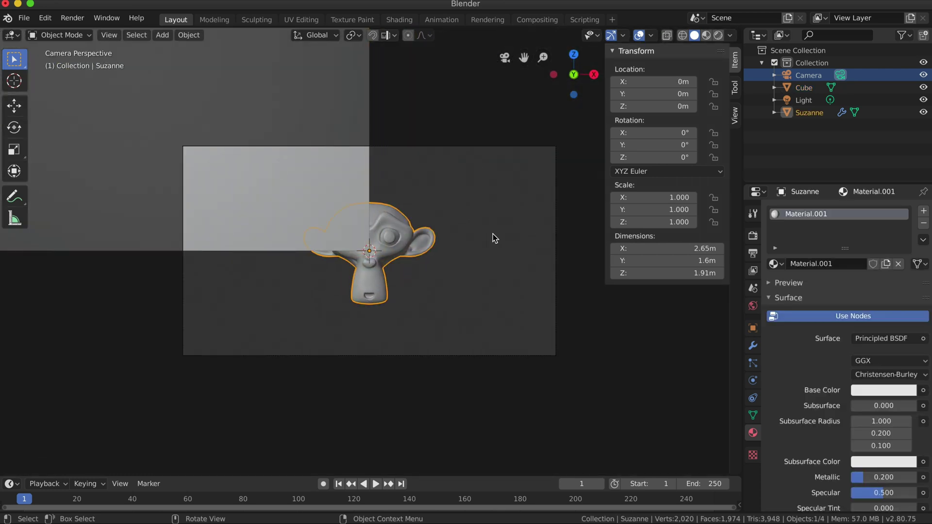
click(754, 347)
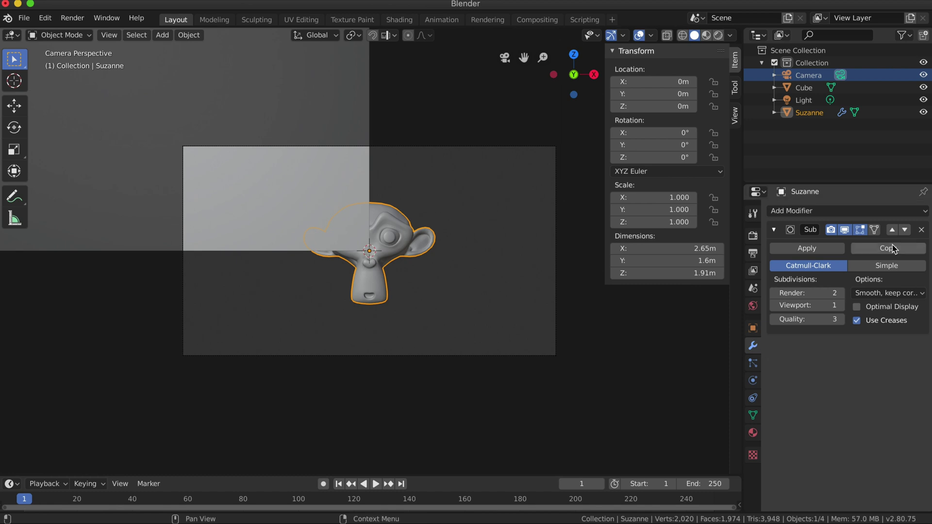
click(880, 213)
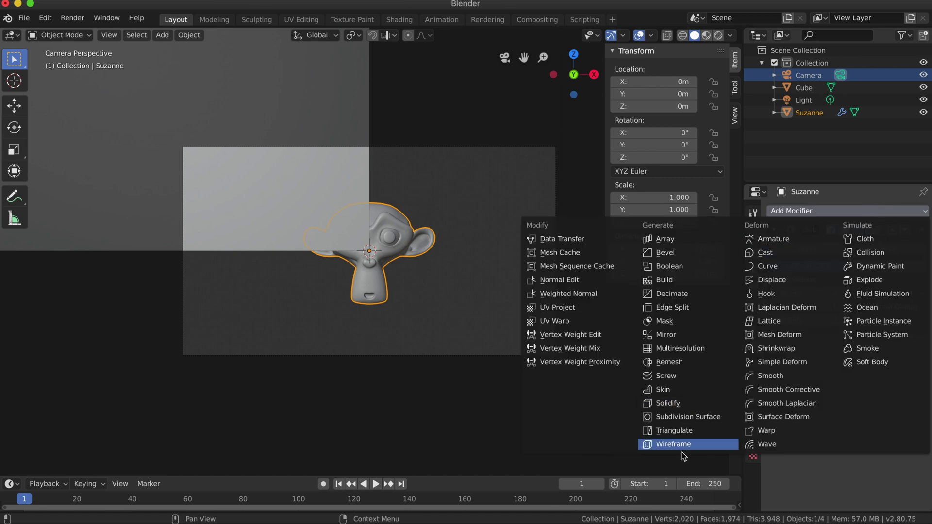
click(668, 267)
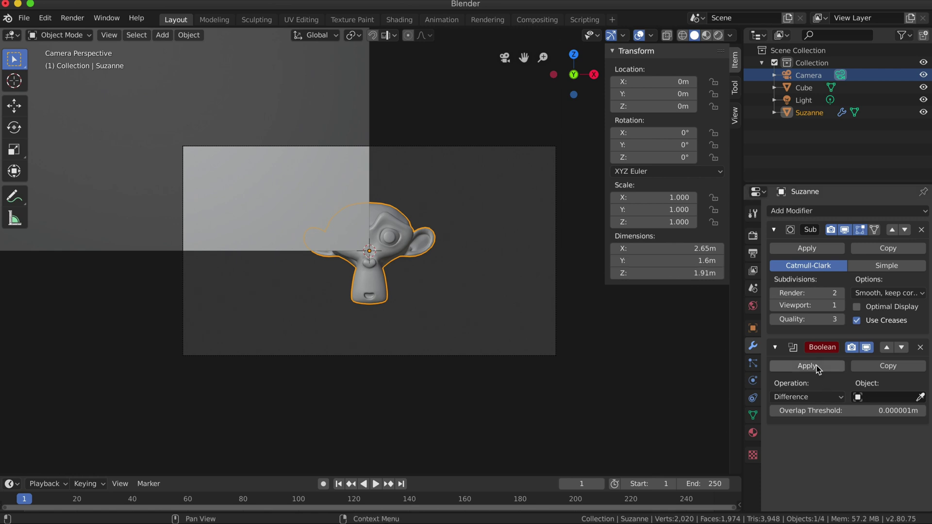
click(775, 230)
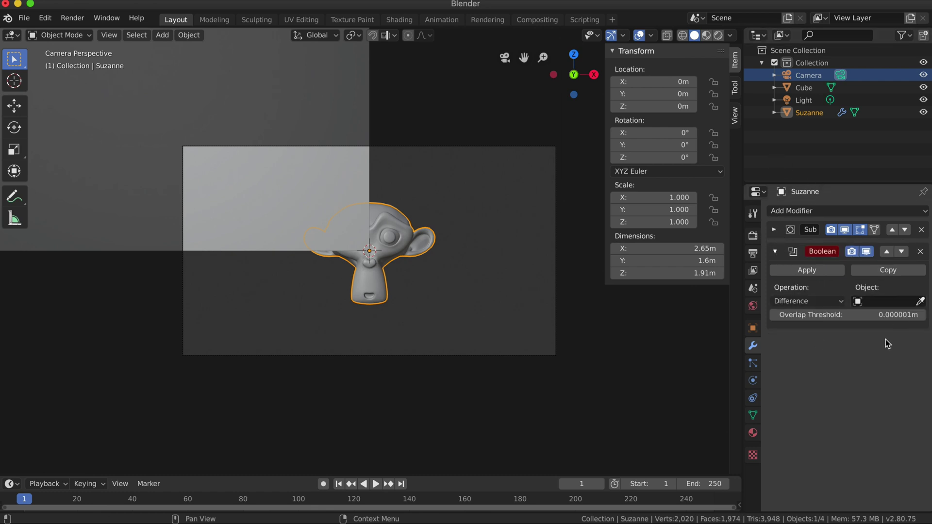
Step: Set Suzanne's Boolean modifier to Intersect, using the Cube as its object
click(809, 302)
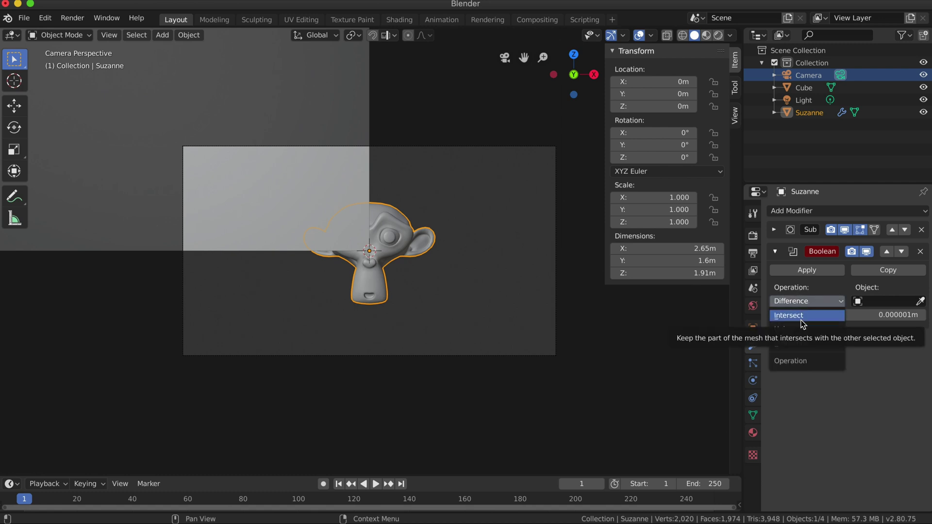
click(802, 320)
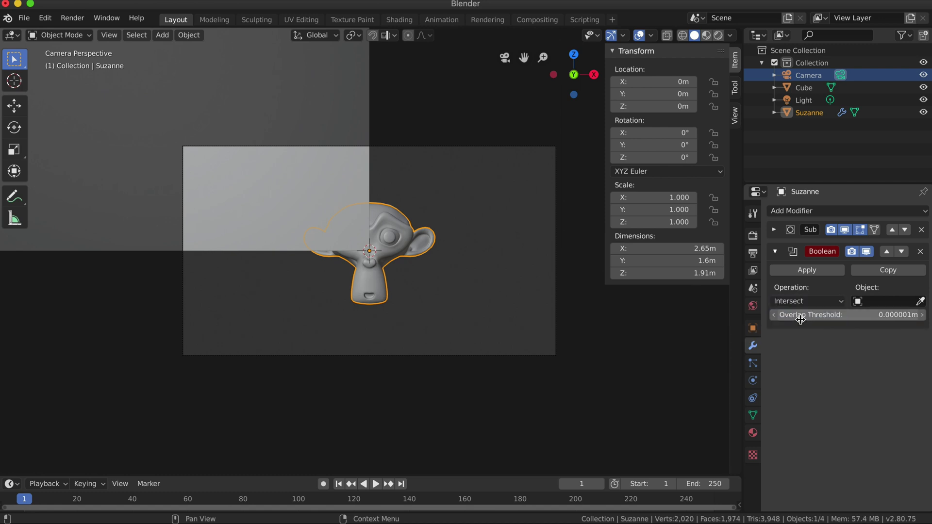
click(858, 303)
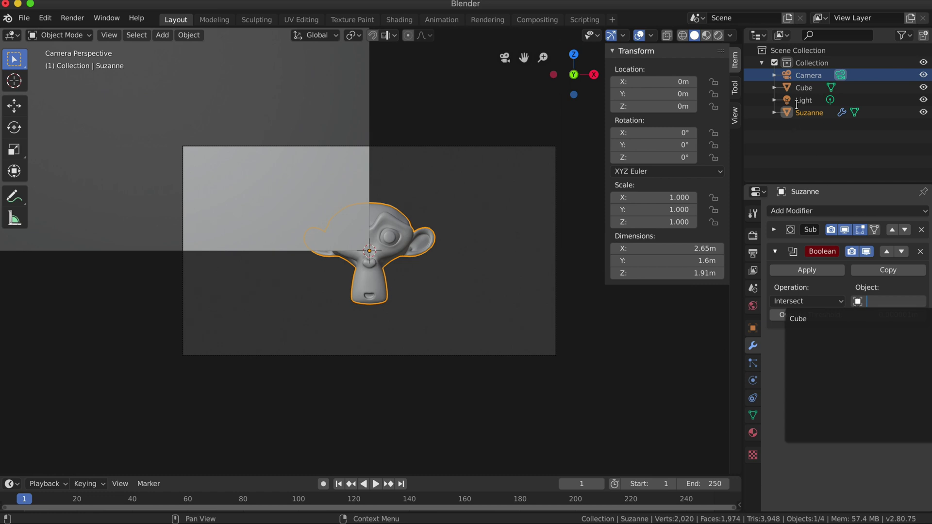
click(807, 318)
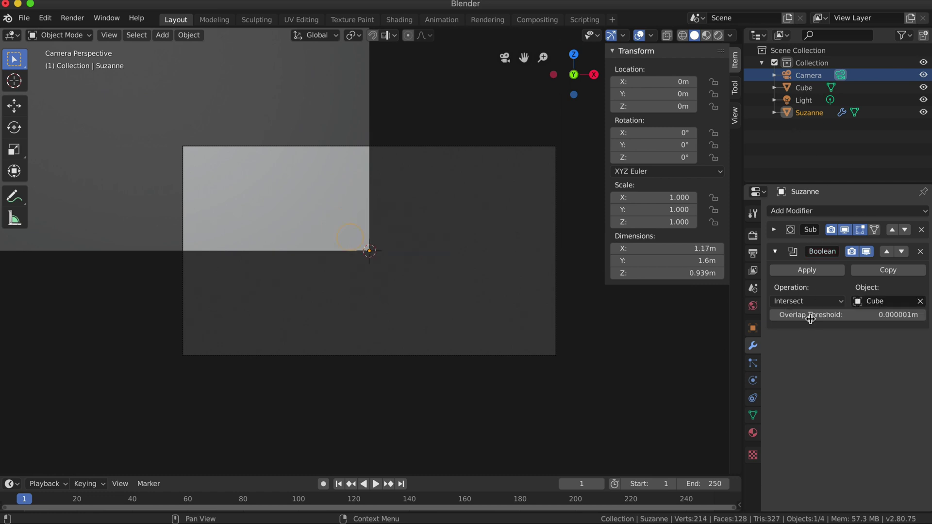
Step: Rename the Cube to 'Cube Mask' and reselect Suzanne
click(806, 89)
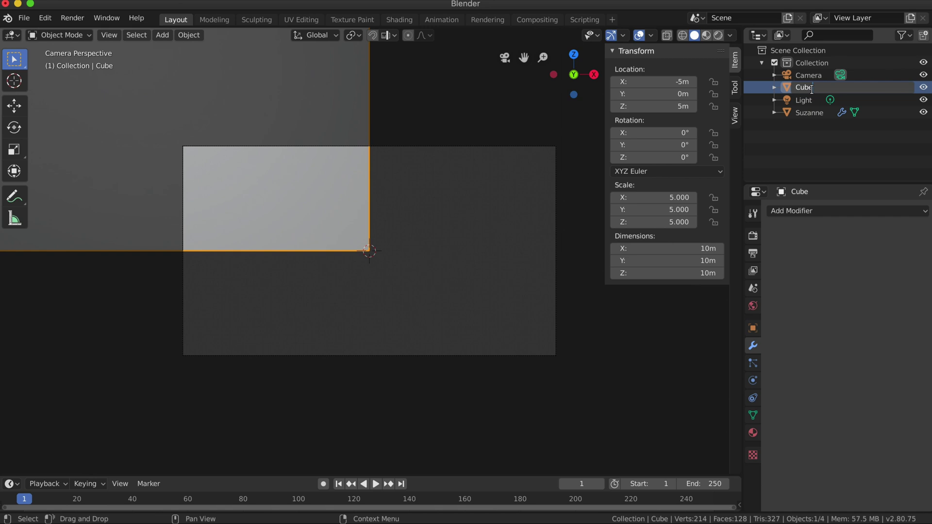
text(Mask)
key(Return)
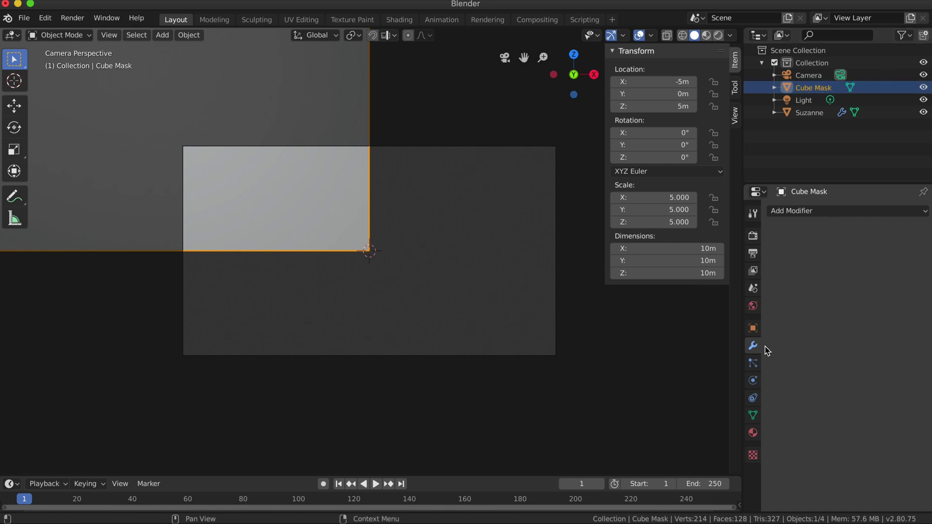
click(810, 112)
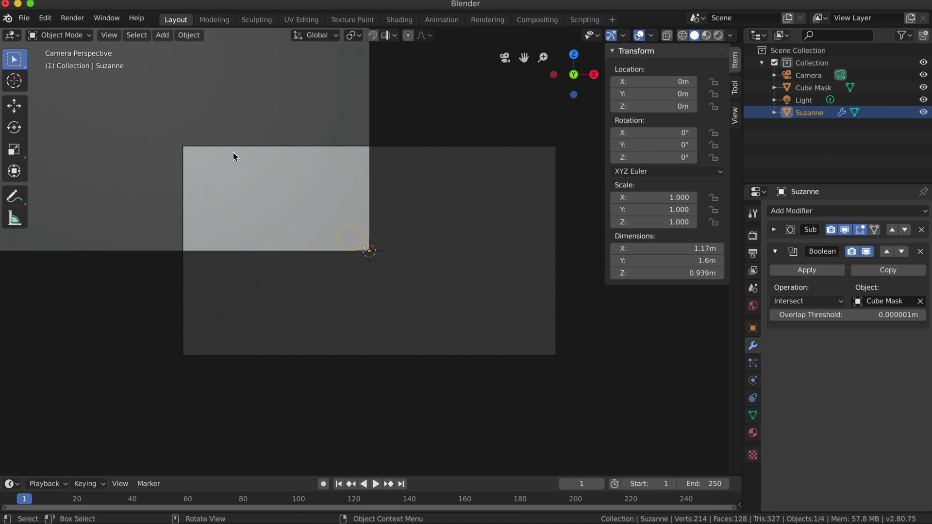
Step: Show the outliner's viewport and render toggles, then turn both off for Cube Mask
click(910, 36)
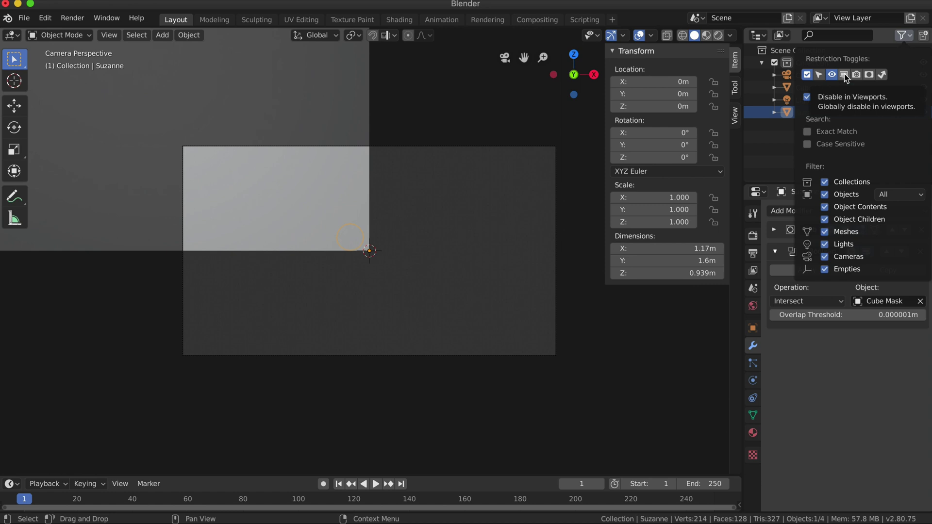
click(846, 77)
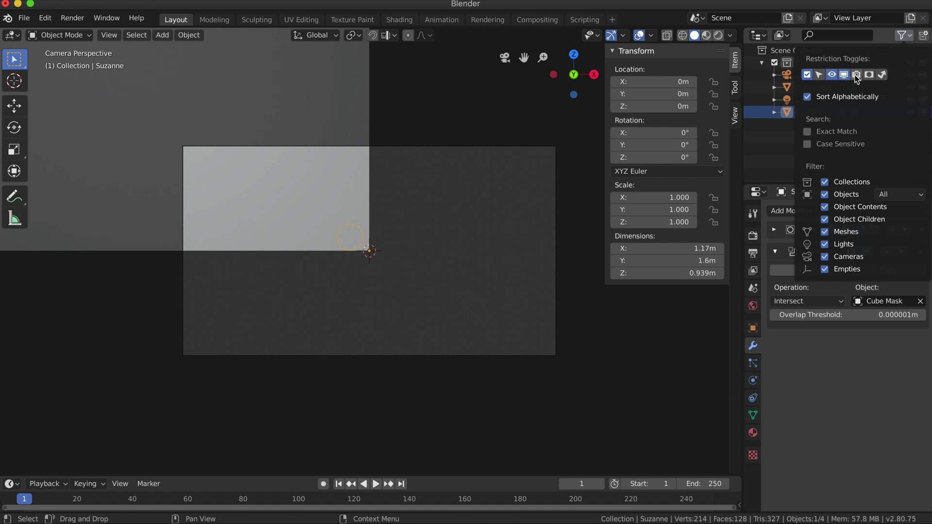
click(857, 77)
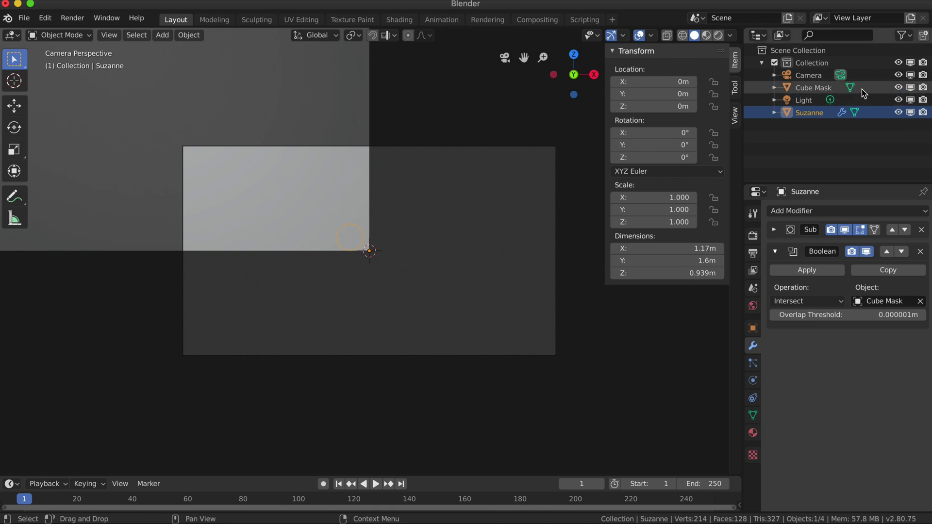
click(911, 87)
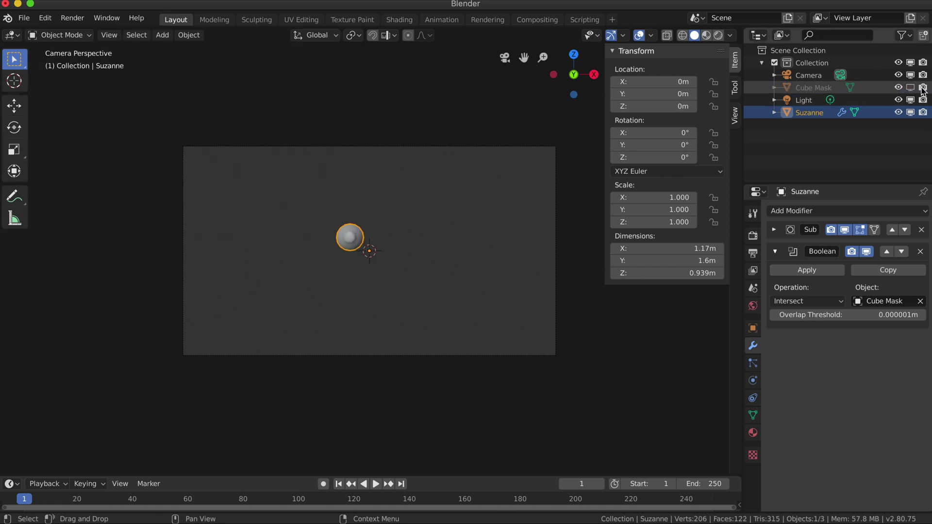
click(923, 89)
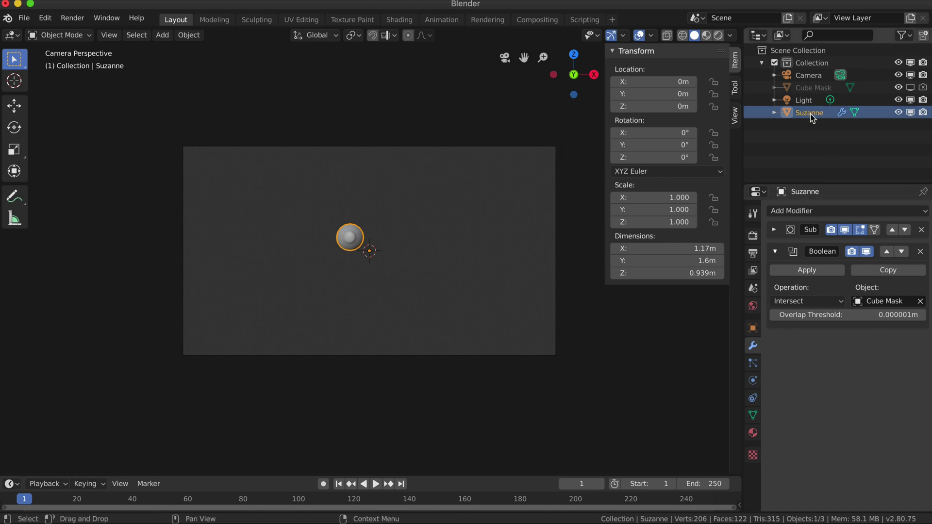
Step: Move Suzanne to X -0.22847m, Z 0.15632m with the gizmo and return to camera view
click(14, 105)
drag(425, 252, 414, 254)
drag(364, 203, 360, 188)
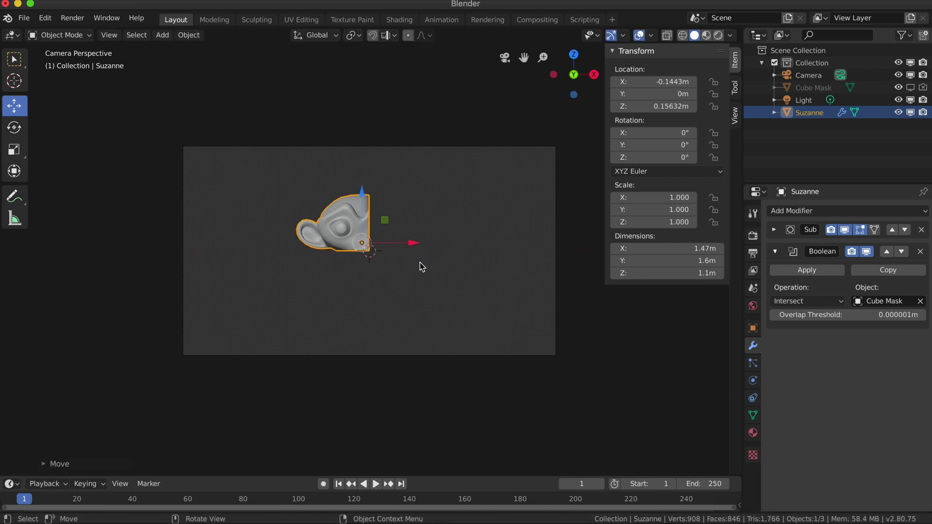
mouse_move(415, 244)
mouse_down()
mouse_move(401, 243)
mouse_move(410, 246)
mouse_up()
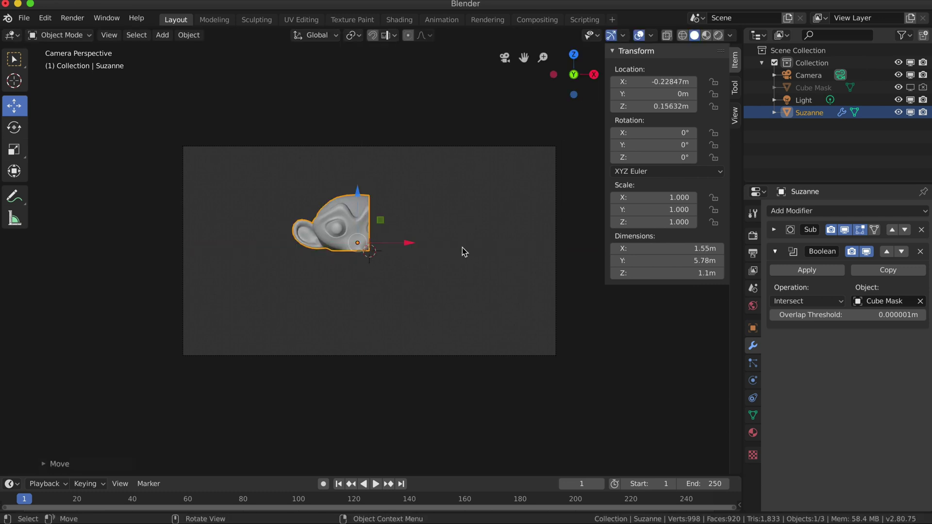
middle_drag(532, 283, 523, 287)
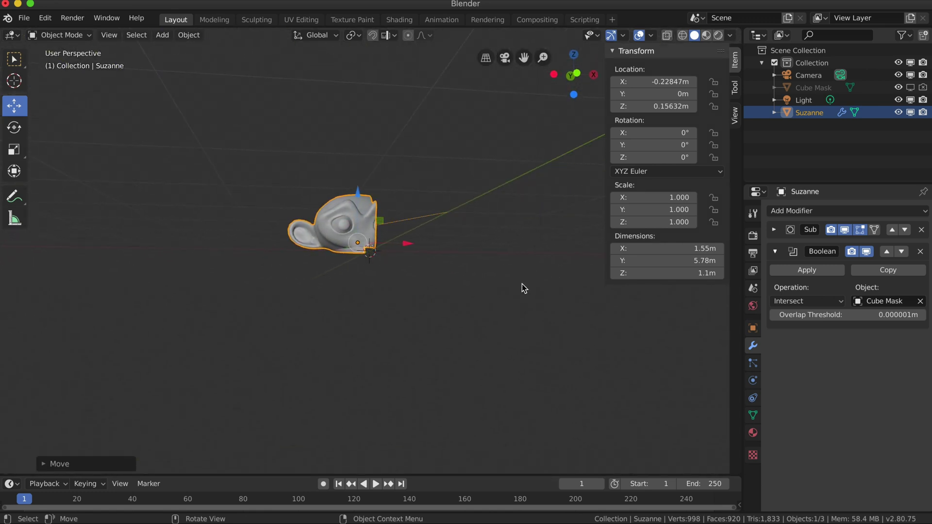
click(505, 57)
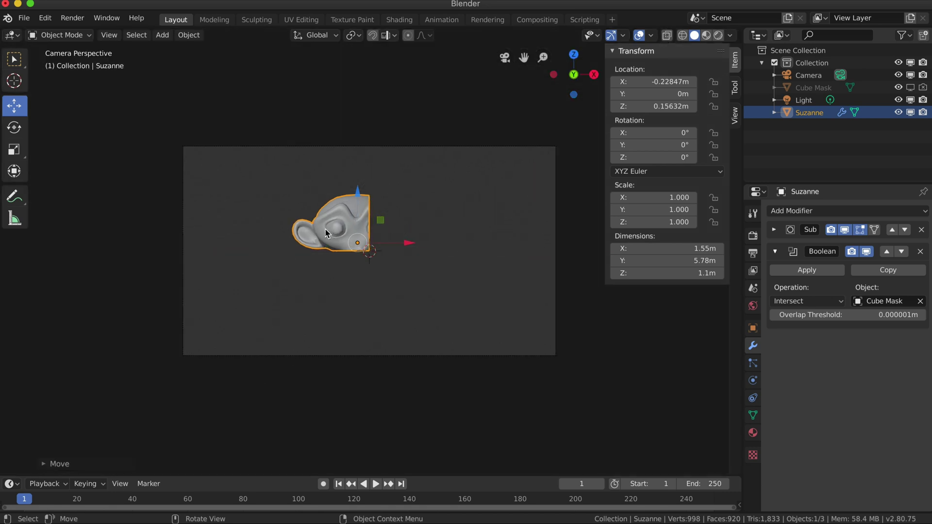
Step: Collapse the Boolean panel and add a Mirror modifier to Suzanne on the X and Z axes
click(775, 252)
click(848, 214)
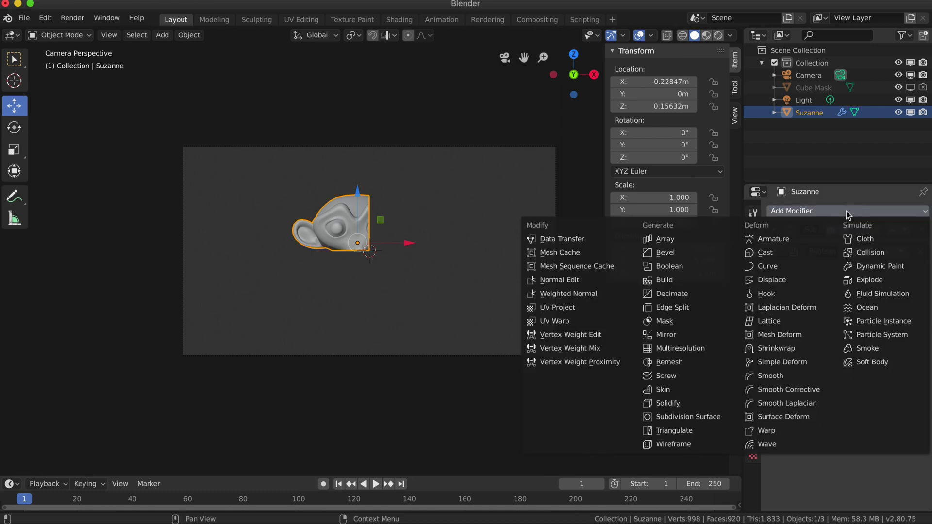
click(677, 335)
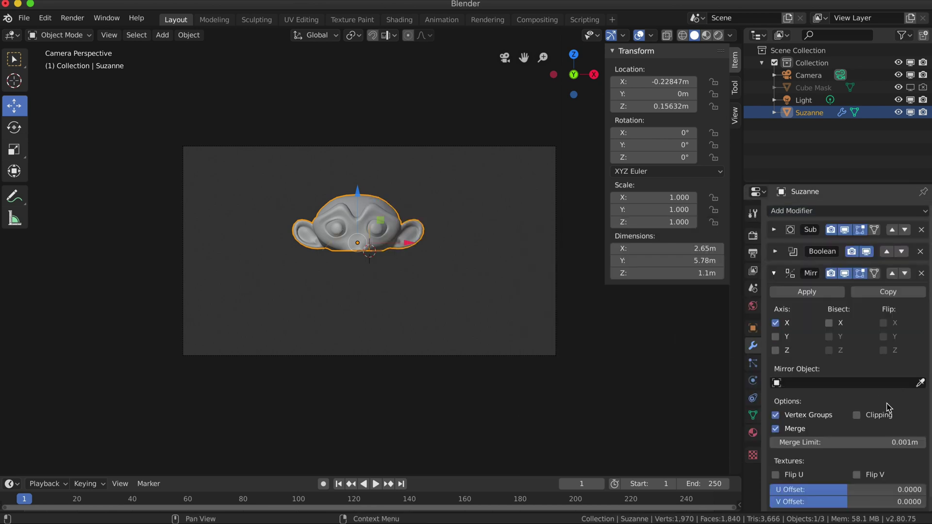
click(776, 351)
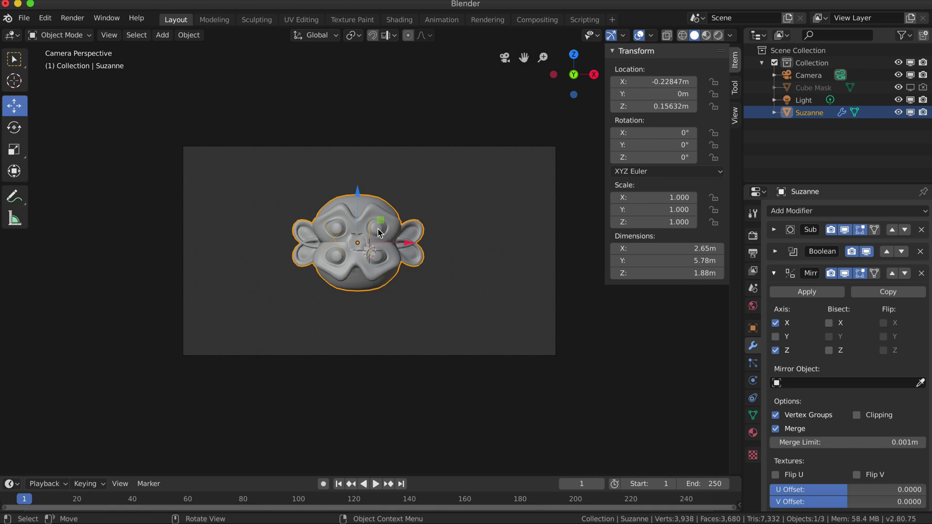
Step: Add a Plain Axes Empty at the world origin, then reselect Suzanne
click(163, 36)
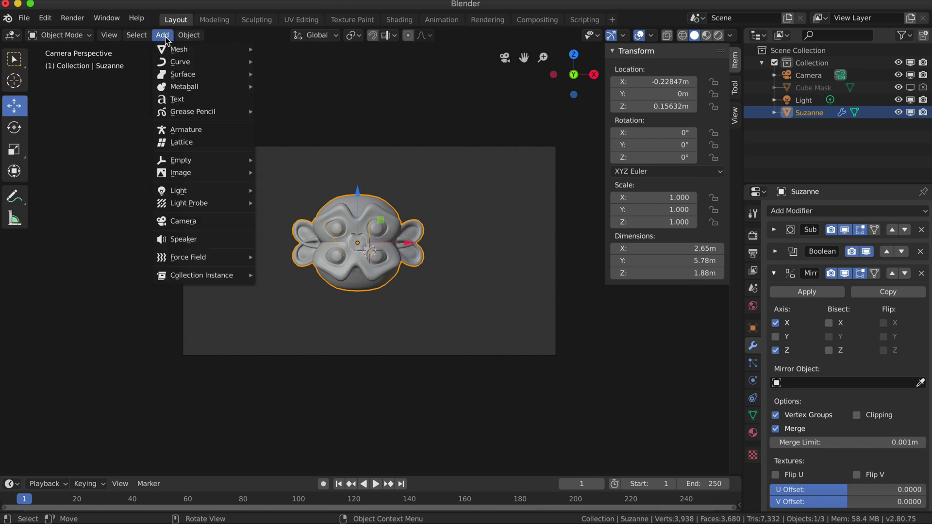
mouse_move(197, 164)
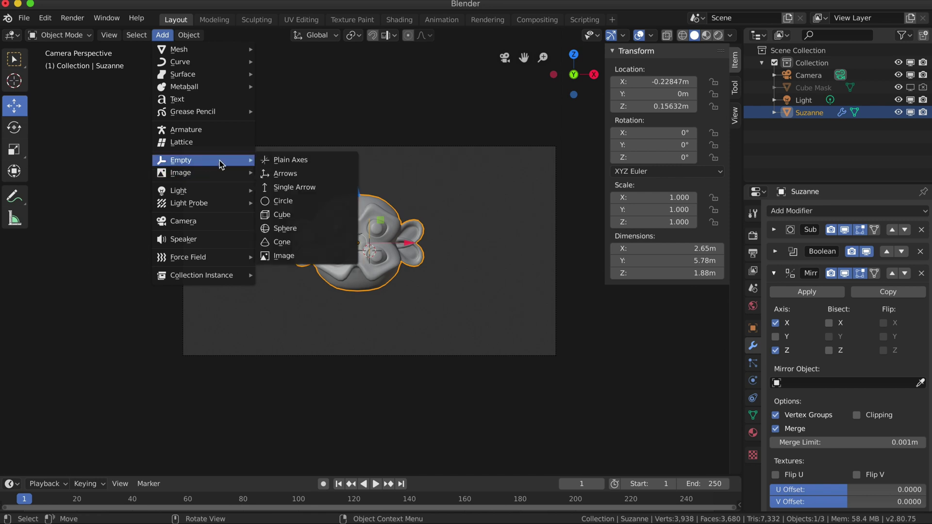
click(289, 162)
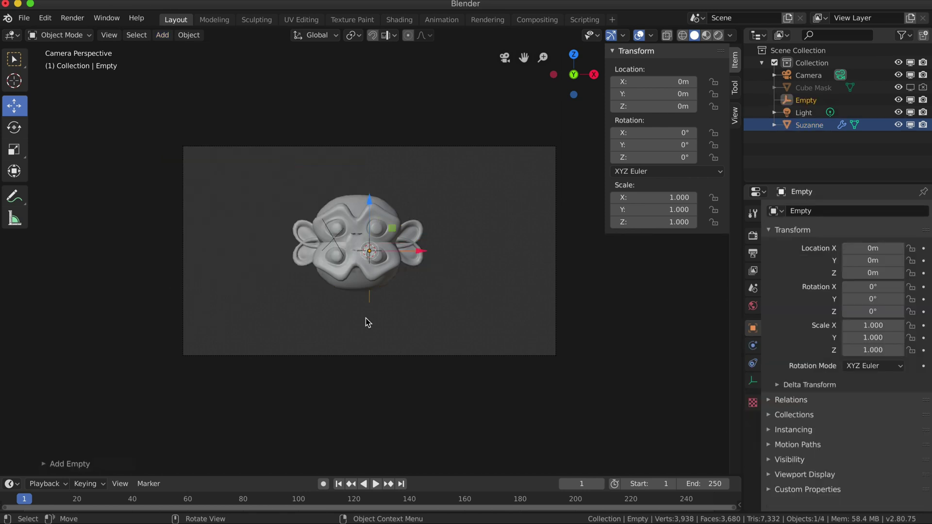
click(342, 220)
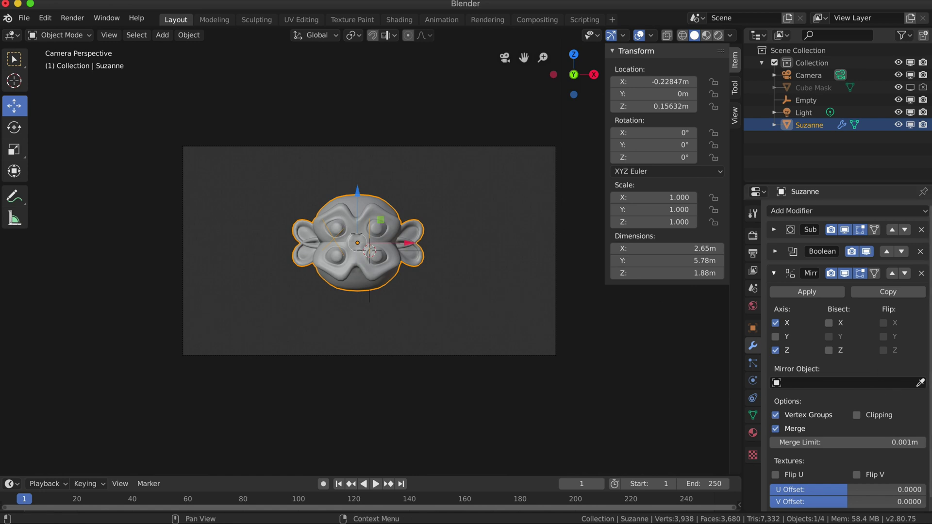
Step: Set the Mirror Object to Empty, move Suzanne to X -0.30064m, Z 0.21644m, and preview Rendered shading
click(777, 383)
click(783, 424)
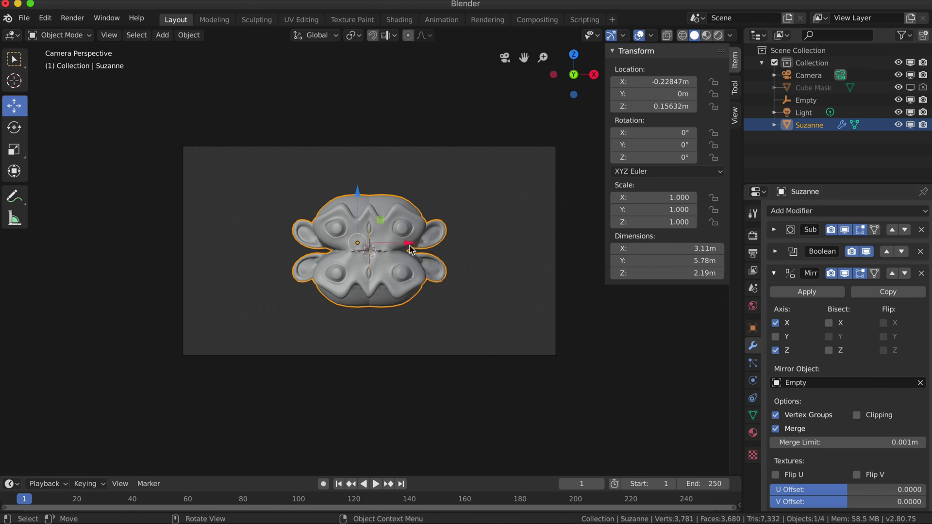
mouse_move(411, 250)
mouse_down()
mouse_move(418, 246)
mouse_move(389, 243)
mouse_move(404, 244)
mouse_up()
mouse_move(354, 198)
mouse_down()
mouse_move(355, 173)
mouse_move(360, 195)
mouse_up()
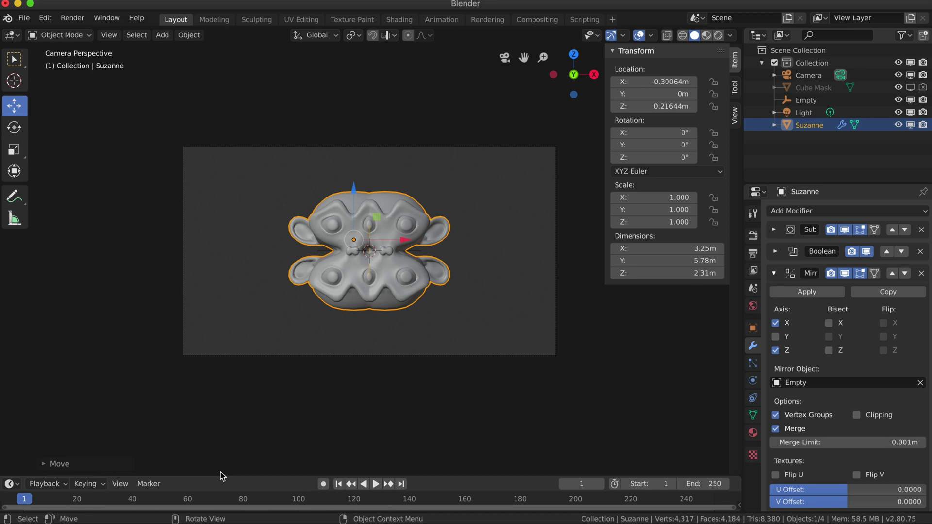
drag(219, 478, 227, 413)
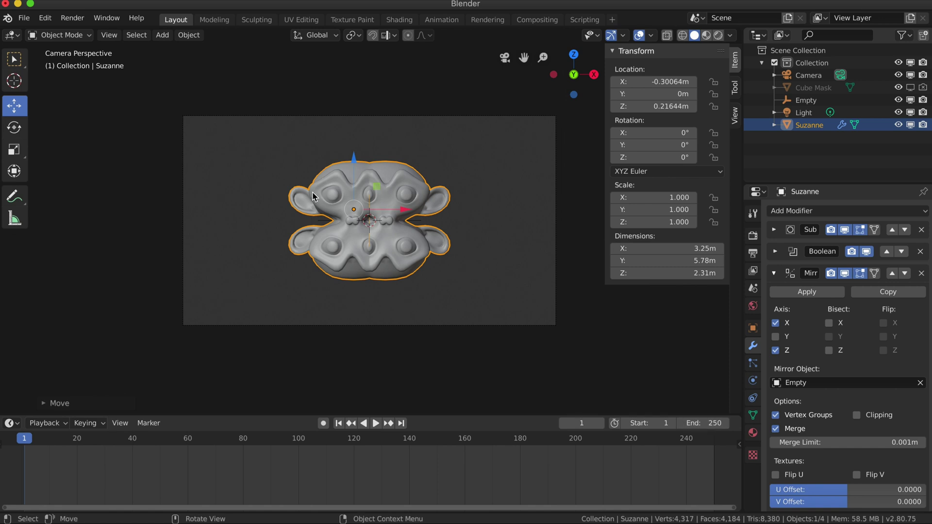
click(718, 35)
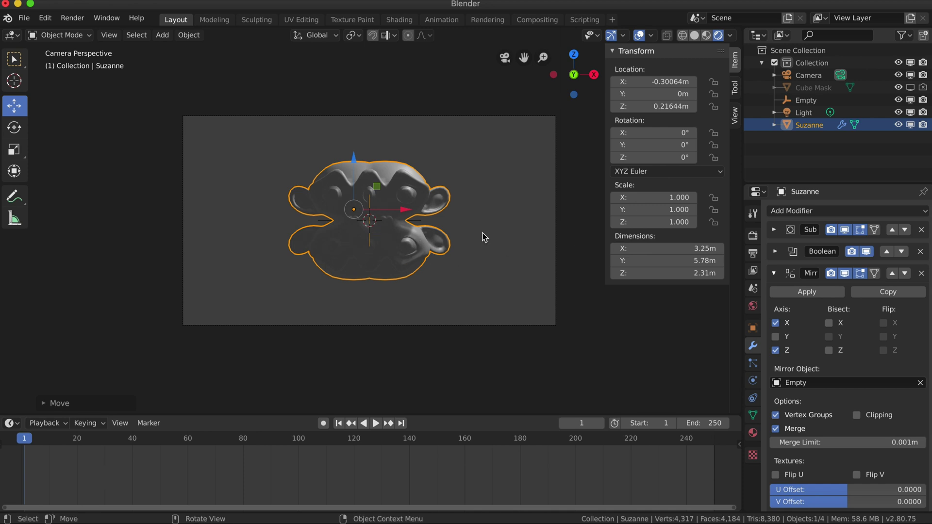
Step: Select the Light and set its location to X 0, Y -10m, Z 0
click(804, 113)
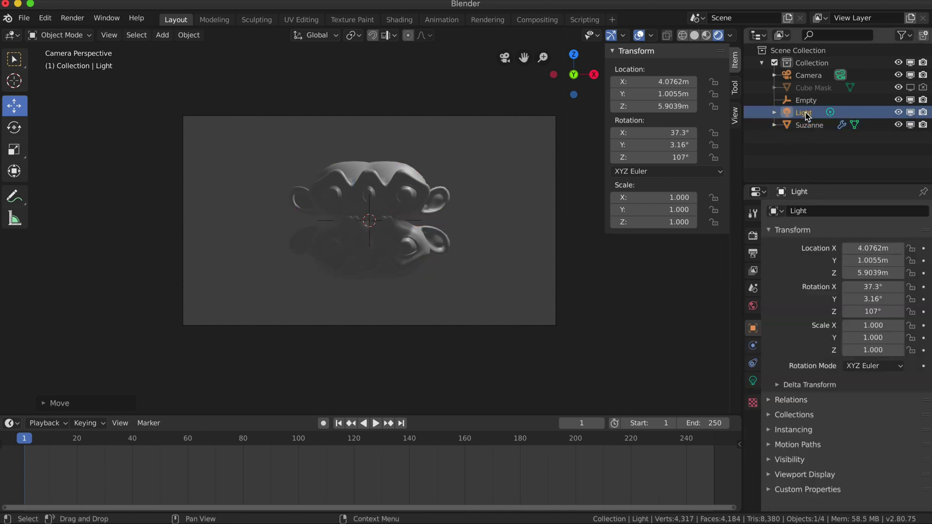
click(675, 82)
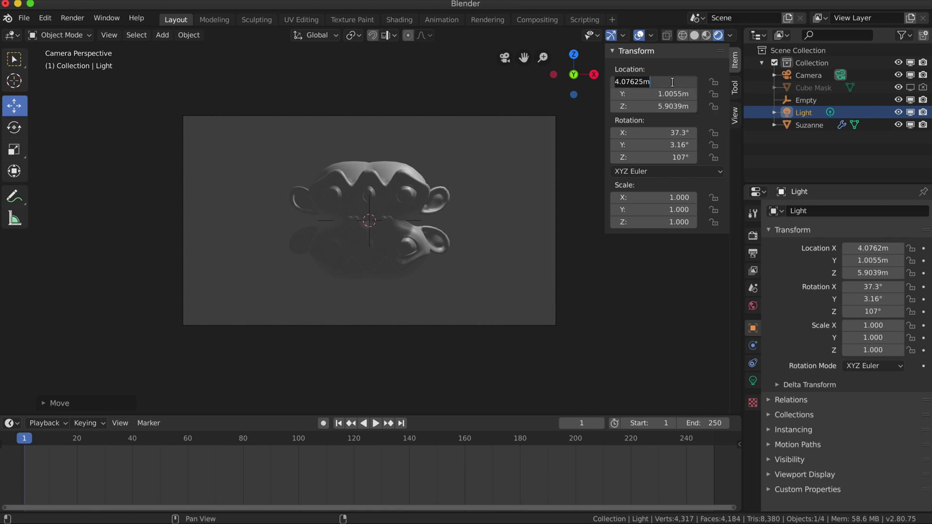
text(0)
click(665, 94)
key(BackSpace)
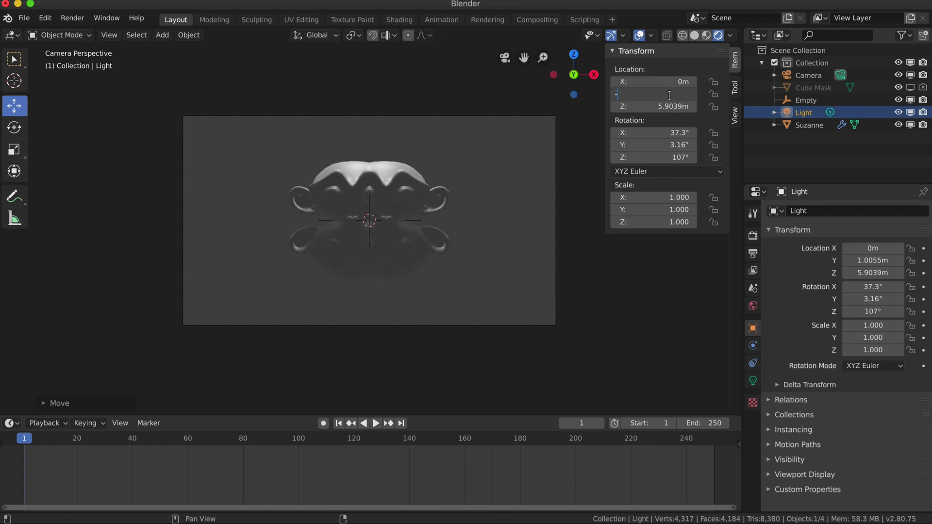
text(-10)
key(Return)
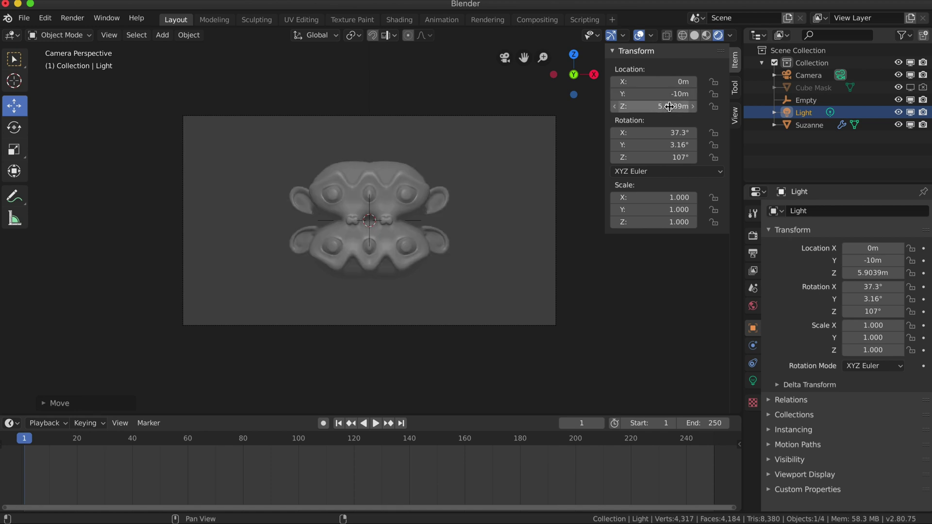
click(668, 107)
text(0)
key(Return)
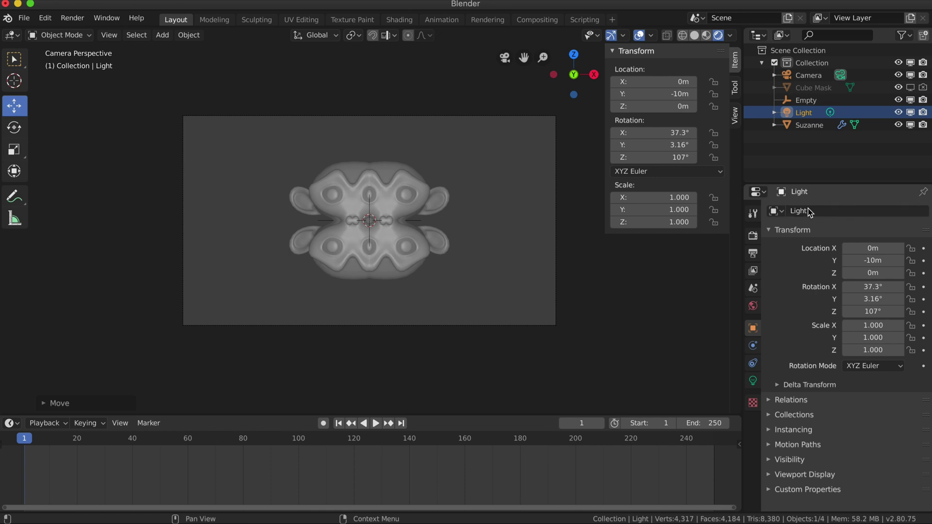
Step: Set the light's rotation to X 90°, Y 0°, Z 0°
click(676, 133)
text(90)
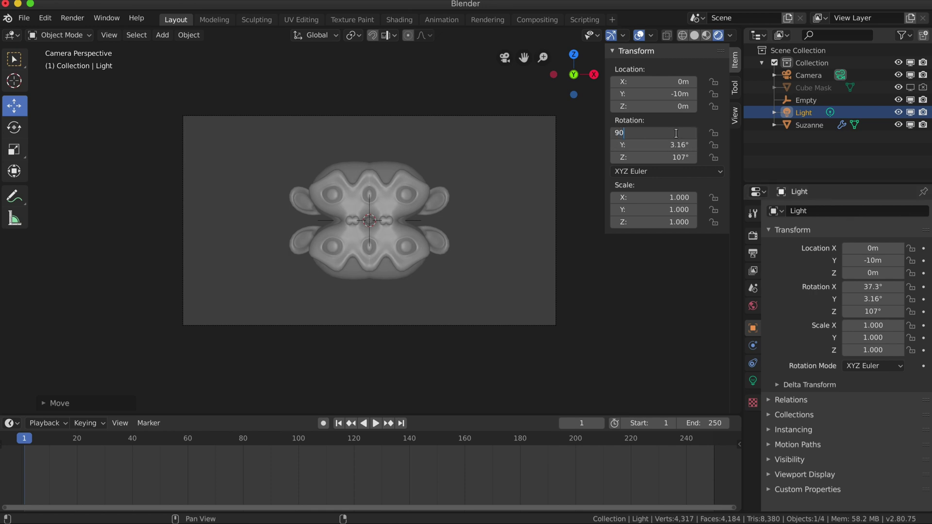
click(669, 147)
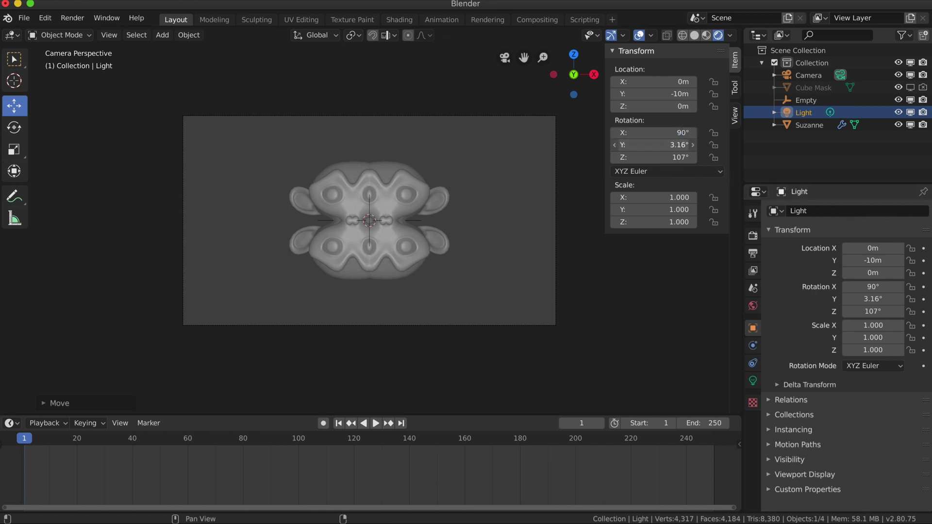
text(0)
click(671, 154)
text(0)
key(Return)
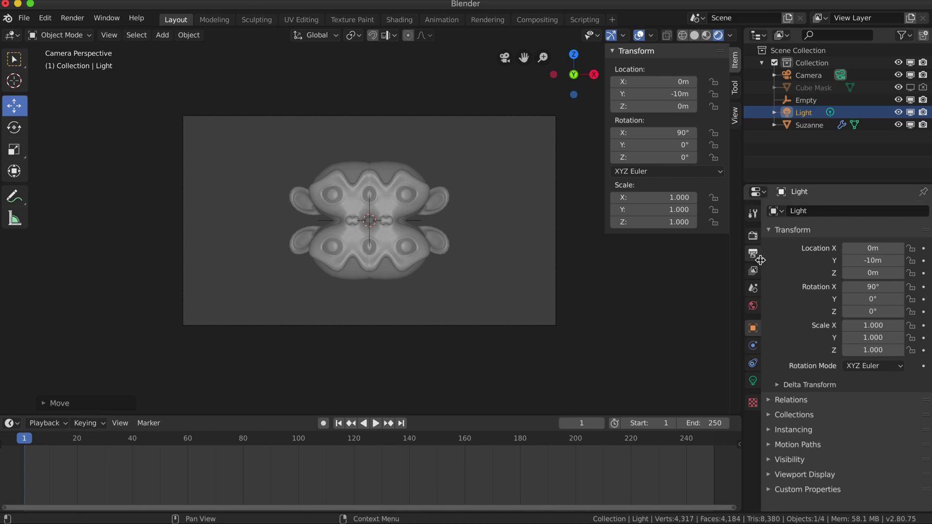
Step: Brighten the world background colour
click(753, 307)
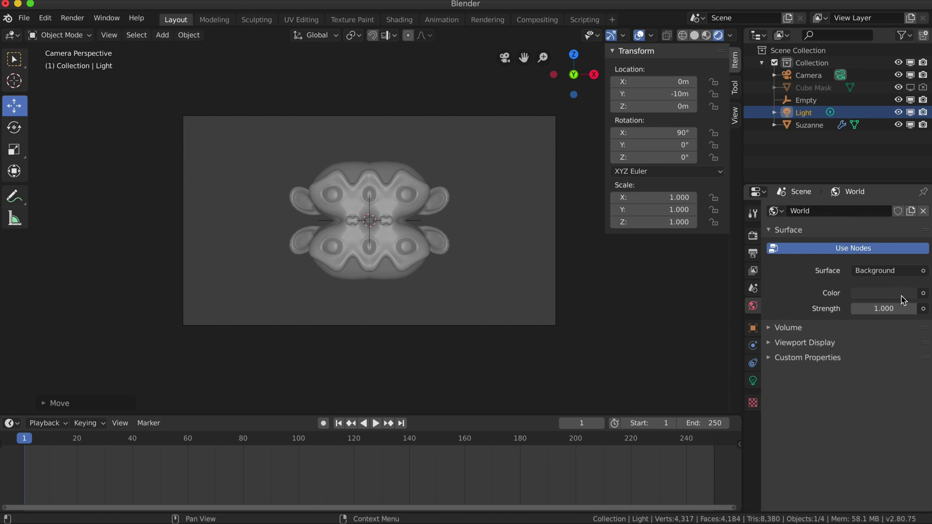
click(904, 294)
click(906, 294)
drag(907, 186, 907, 144)
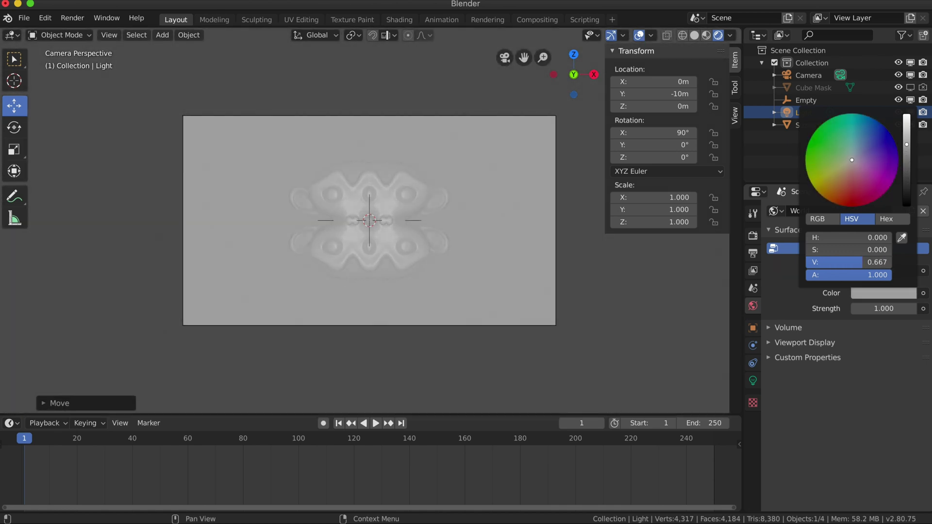
Step: Darken Suzanne's material base colour to value 0.327
click(345, 191)
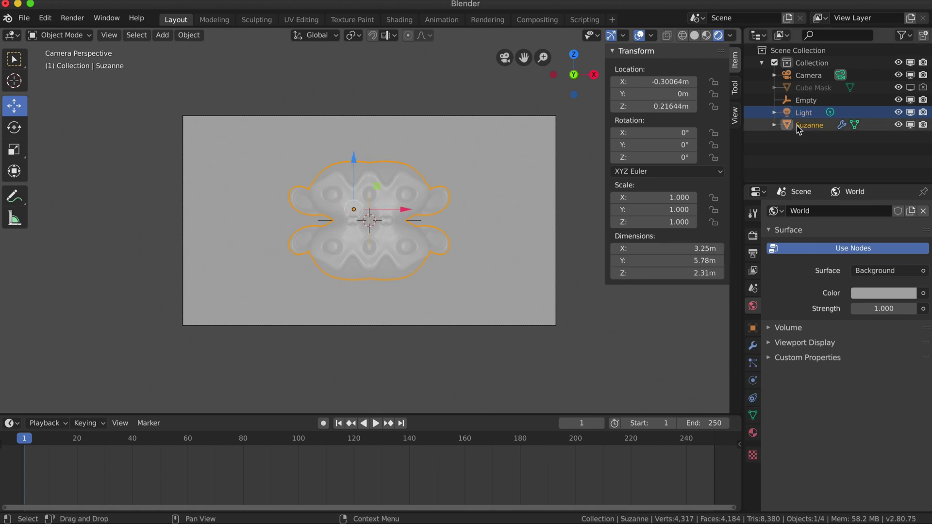
click(754, 433)
click(897, 396)
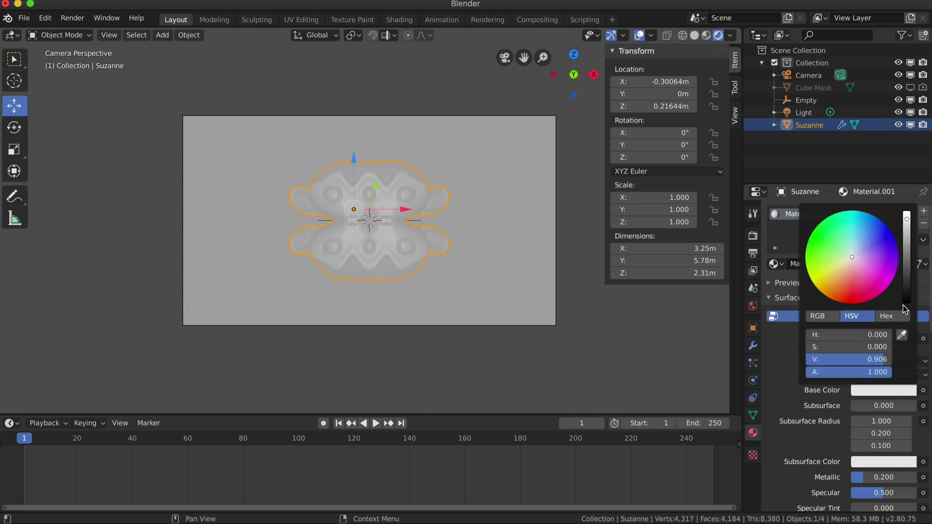
drag(909, 222, 905, 273)
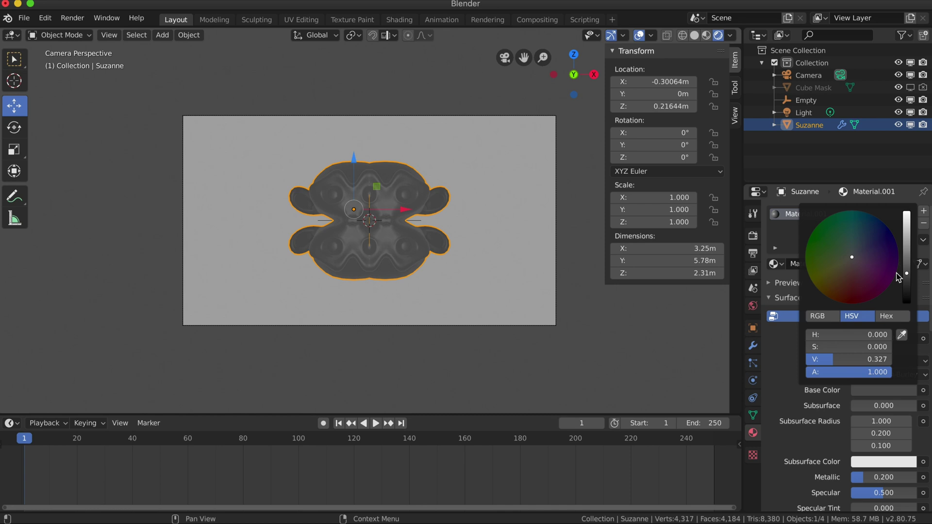
Step: Set the light's Power to 4000W, then reselect Suzanne
click(804, 115)
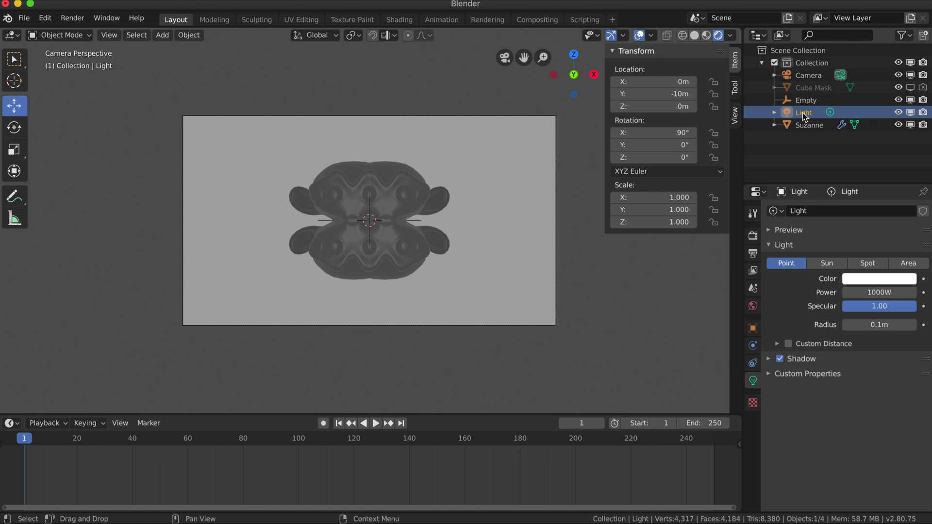
double_click(891, 294)
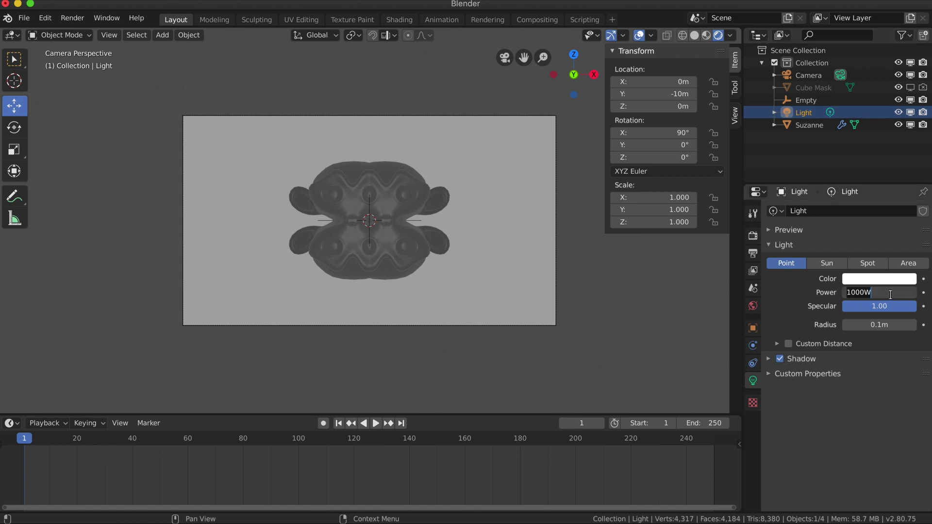
text(4000)
key(Return)
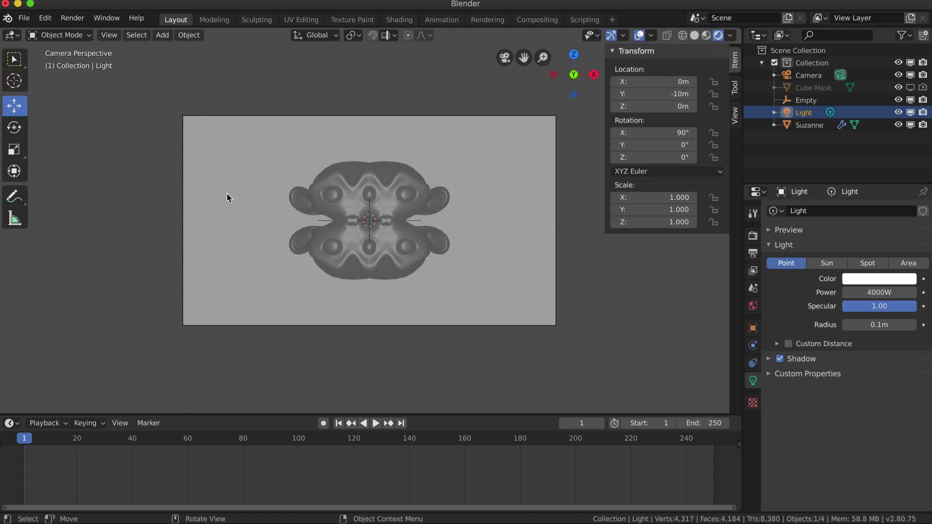
click(339, 185)
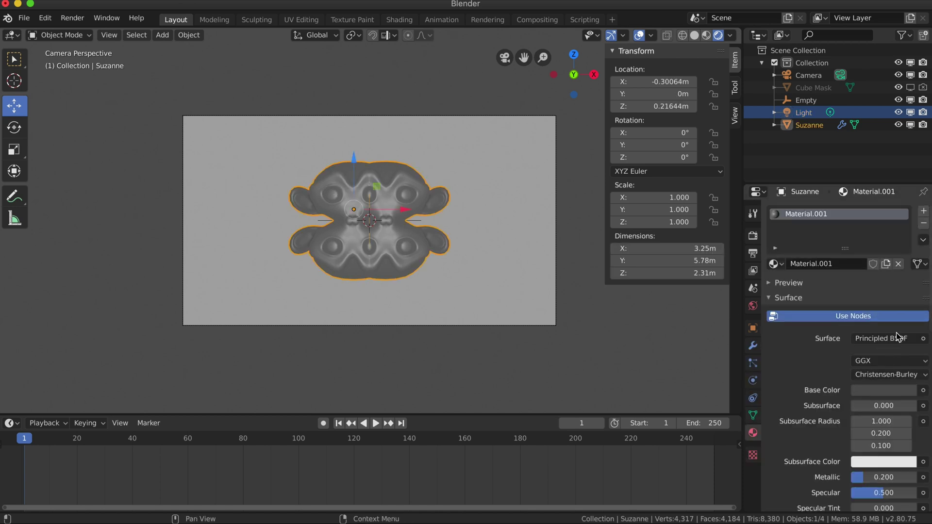
Step: Make Suzanne's base colour nearly black (about 0.06) and move her to X -0.43296m, Z 0.40891m
scroll(886, 302, down, 5)
scroll(881, 335, down, 2)
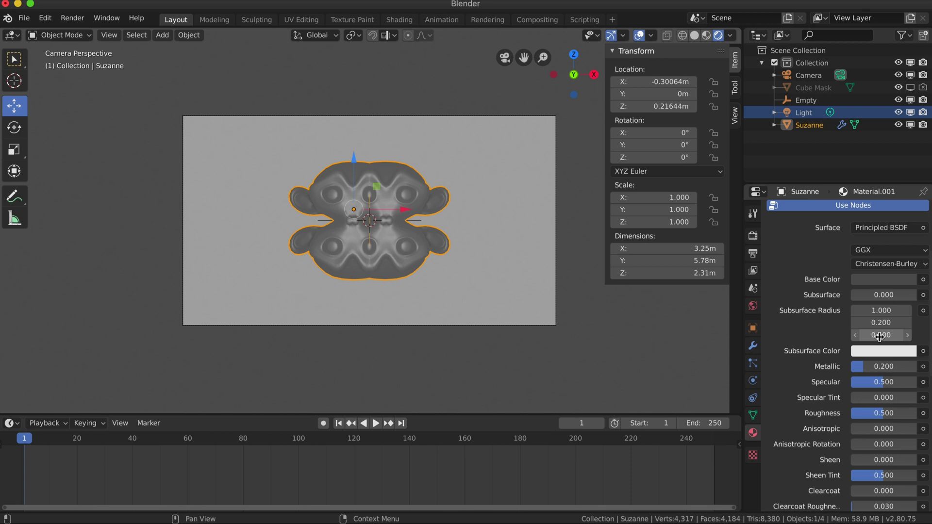
scroll(882, 339, up, 1)
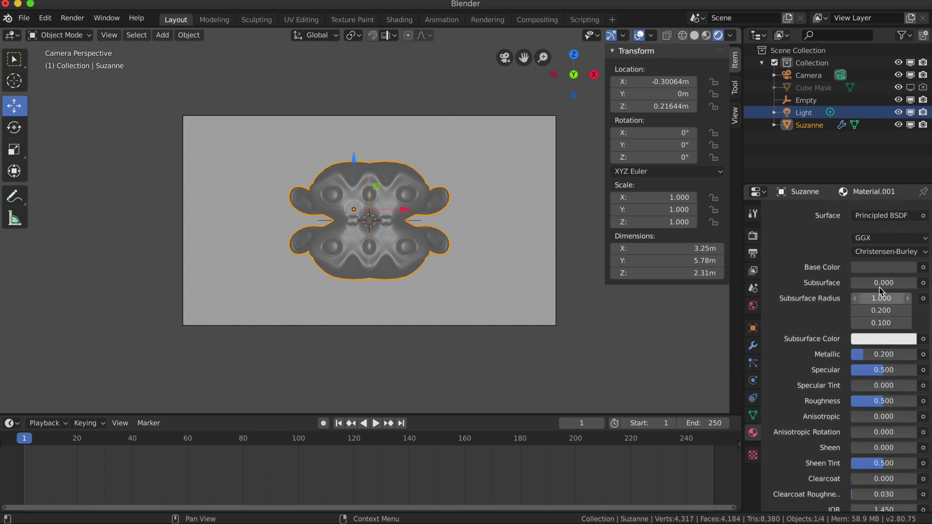
click(882, 267)
drag(909, 154, 907, 176)
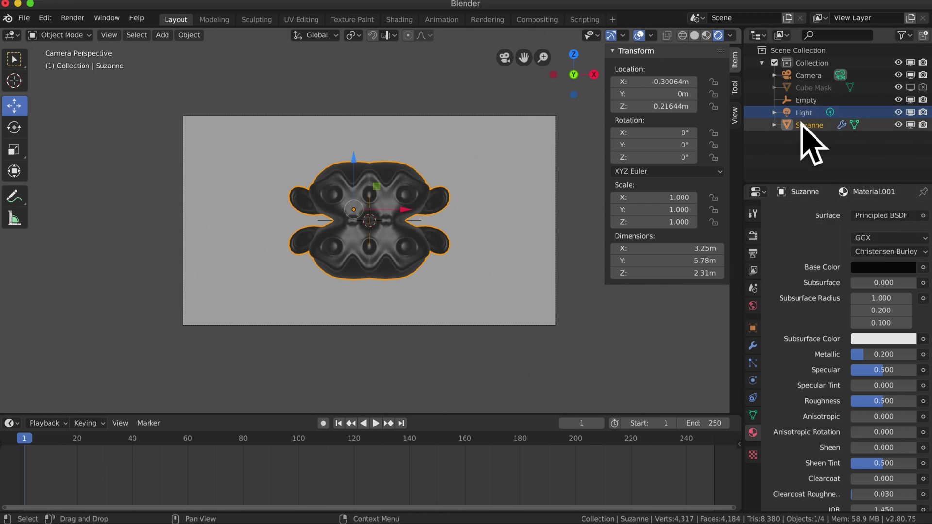
drag(388, 207, 354, 140)
mouse_move(397, 200)
mouse_down()
mouse_move(378, 200)
mouse_move(398, 206)
mouse_up()
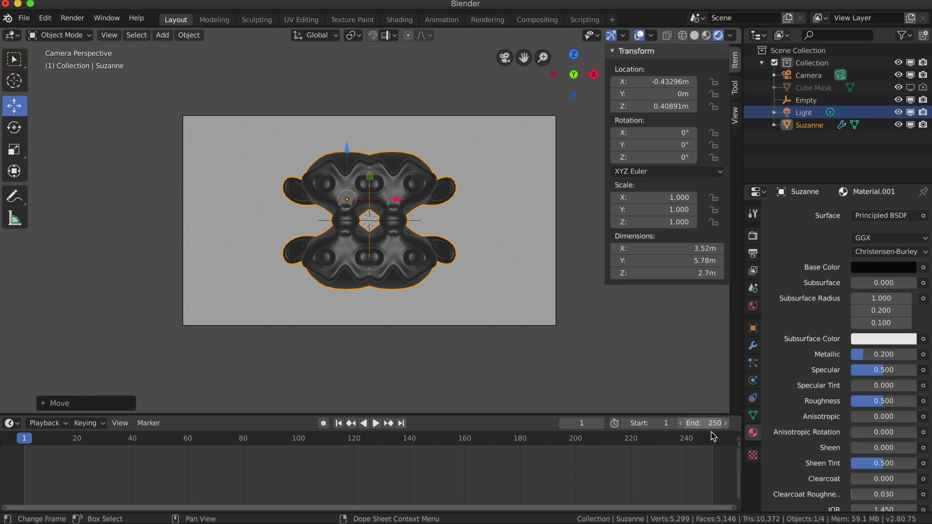
Step: Enable Auto Keying and insert a LocRotScale keyframe for Suzanne at frame 1
click(323, 424)
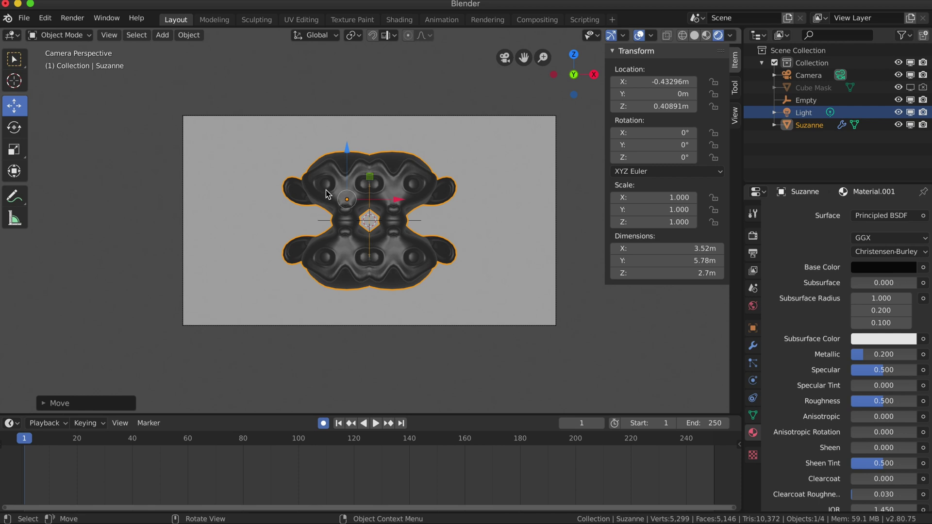
key(i)
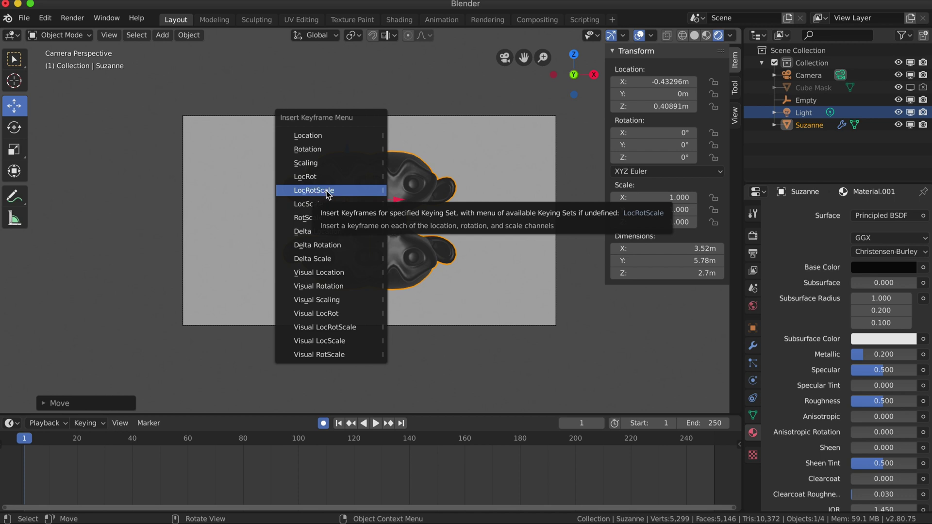
click(328, 194)
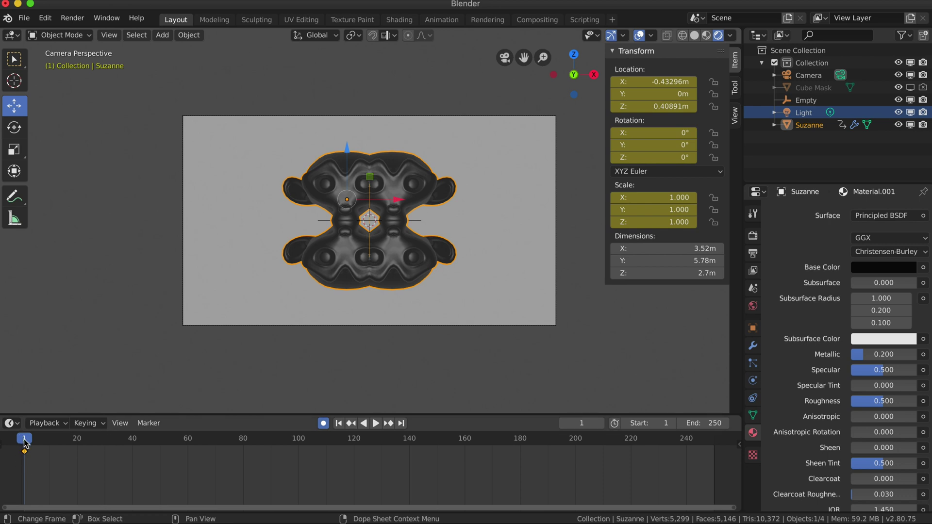
Step: Insert a LocRotScale keyframe at frame 250 and play back the animation
drag(25, 443, 714, 450)
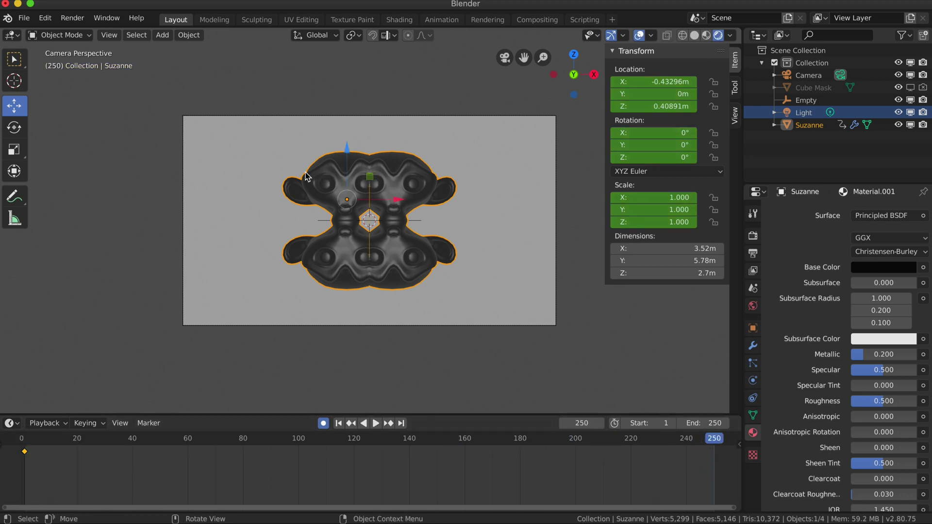
key(i)
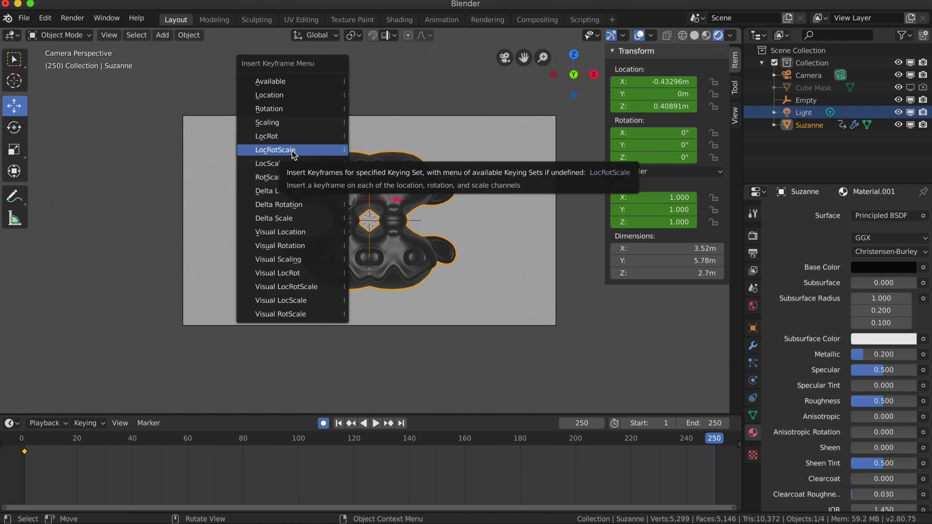
click(292, 151)
click(293, 155)
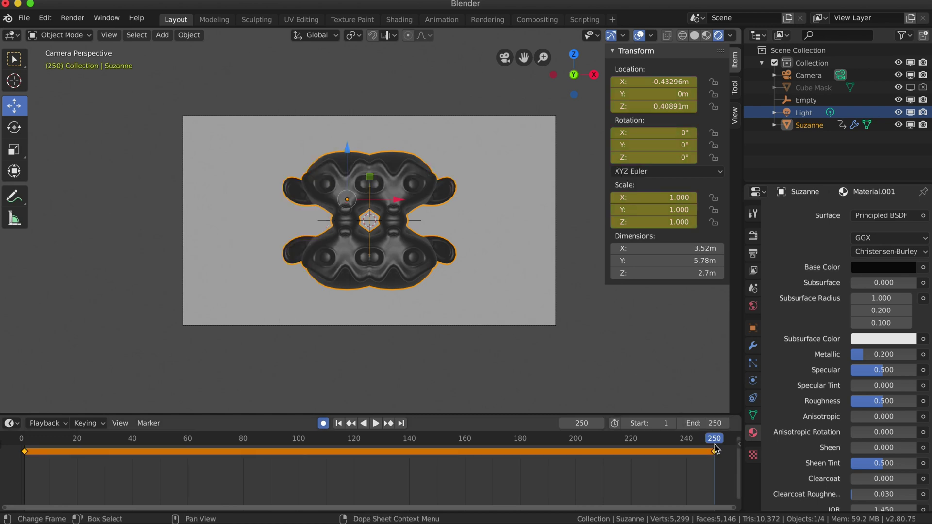
key(space)
drag(98, 441, 193, 441)
drag(297, 441, 133, 430)
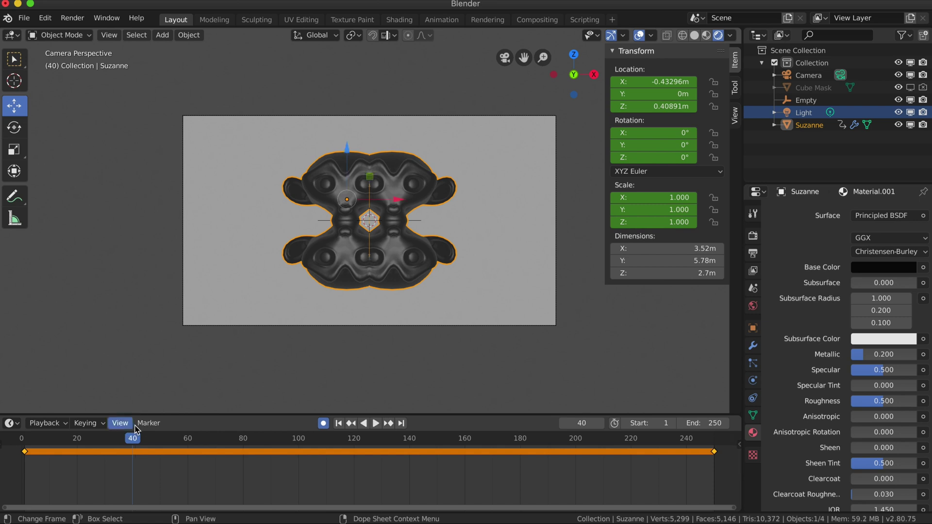
Step: At frame 40, move Suzanne left and up along Z and tilt her around X
drag(392, 199, 362, 199)
drag(318, 147, 325, 128)
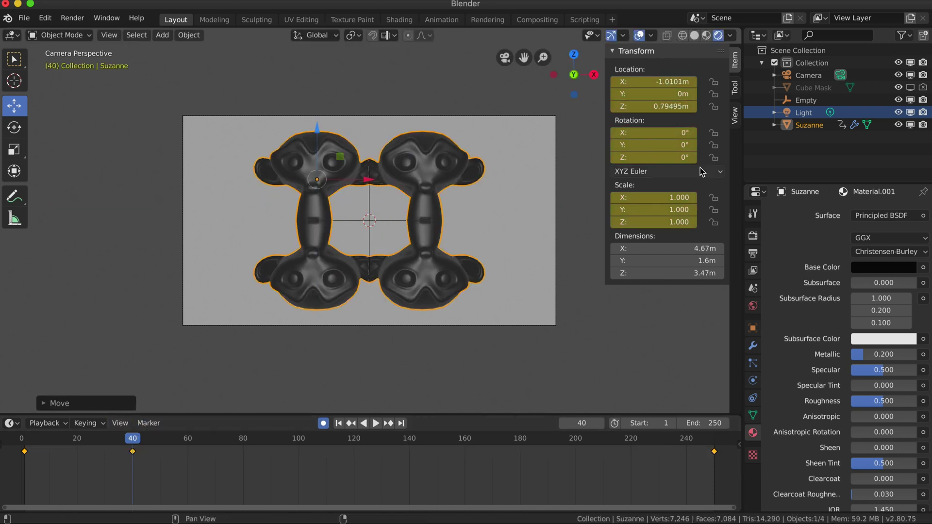
ctrl+drag(653, 133, 616, 158)
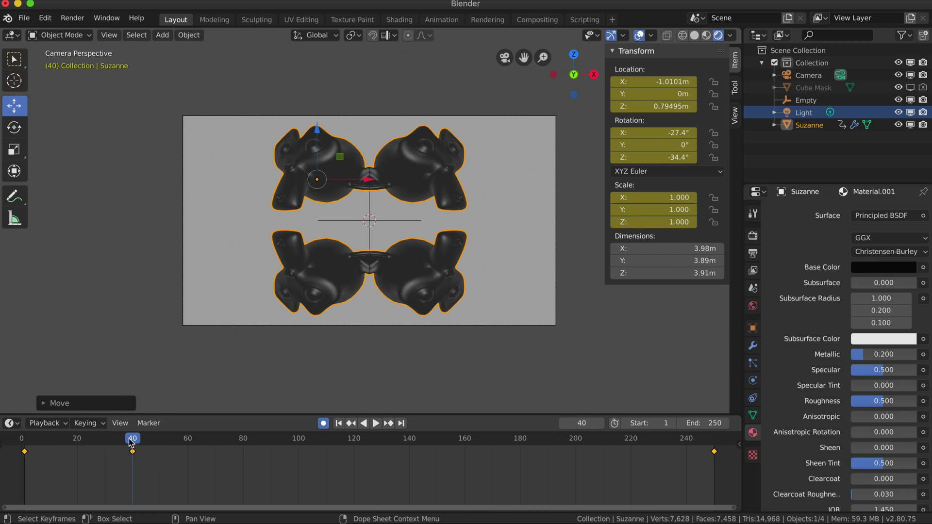
Step: Rewind to the start, play and scrub the timeline to preview the kaleidoscope animation
drag(130, 443, 21, 440)
key(space)
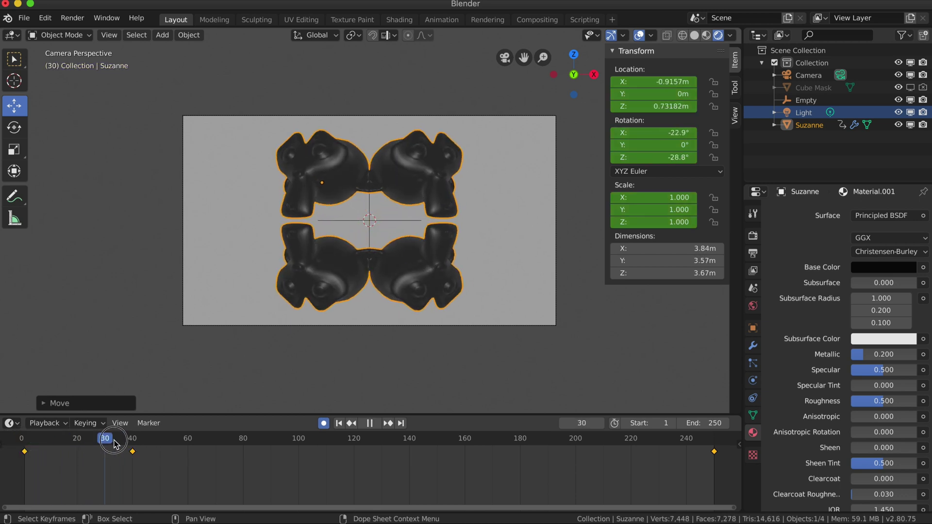
drag(114, 444, 614, 468)
drag(472, 471, 385, 472)
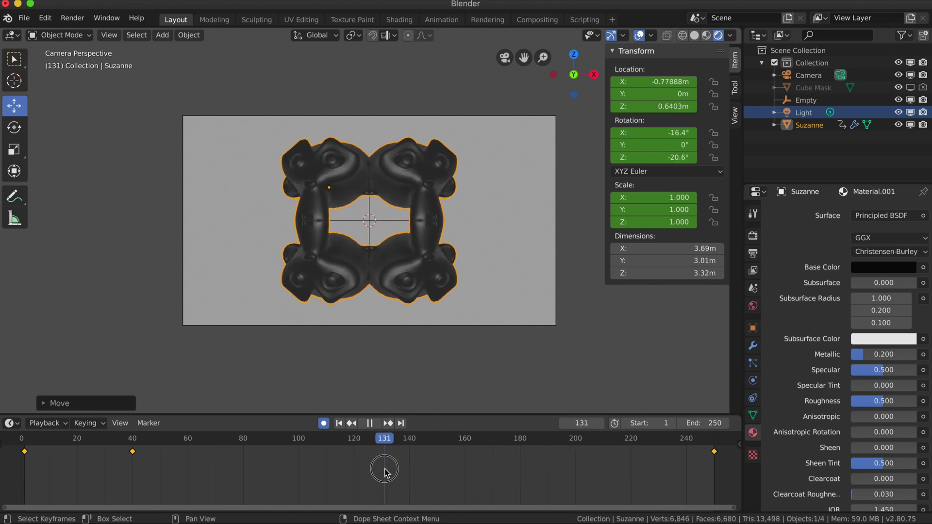
drag(356, 470, 120, 475)
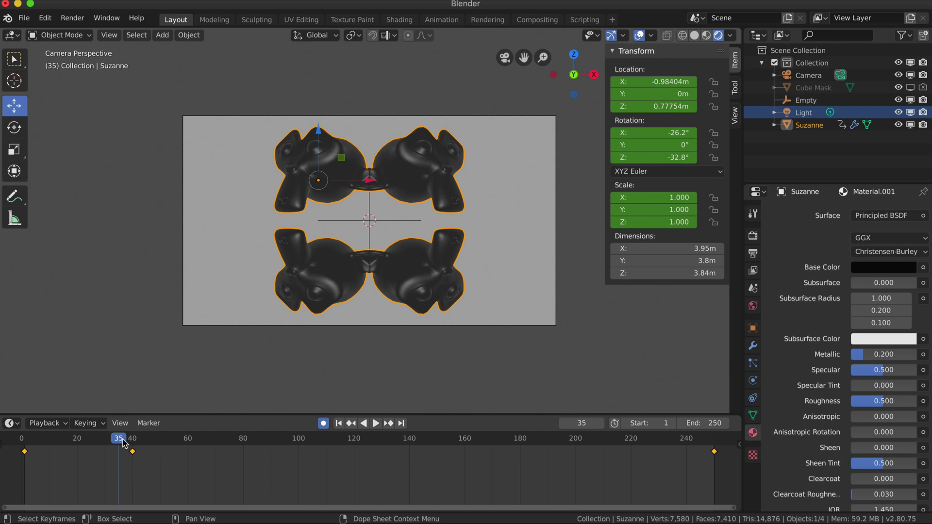
drag(122, 443, 348, 461)
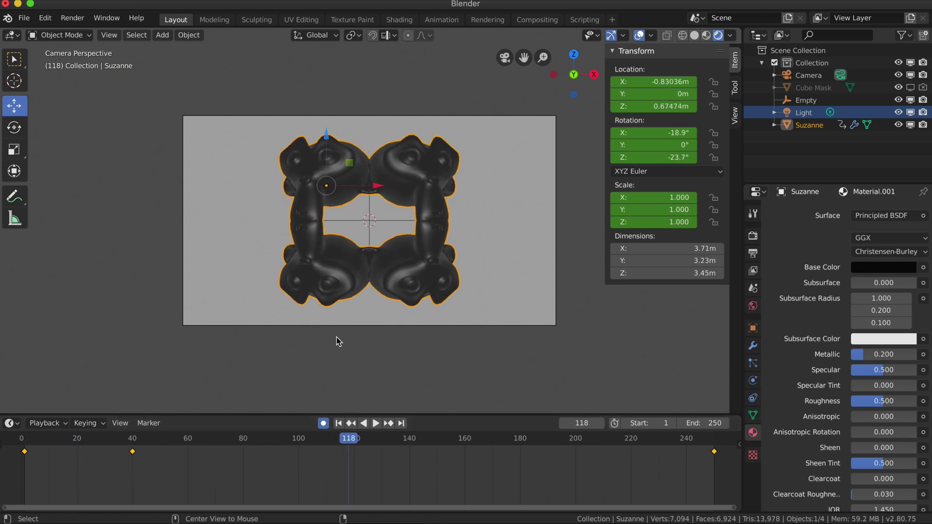
scroll(335, 349, up, 4)
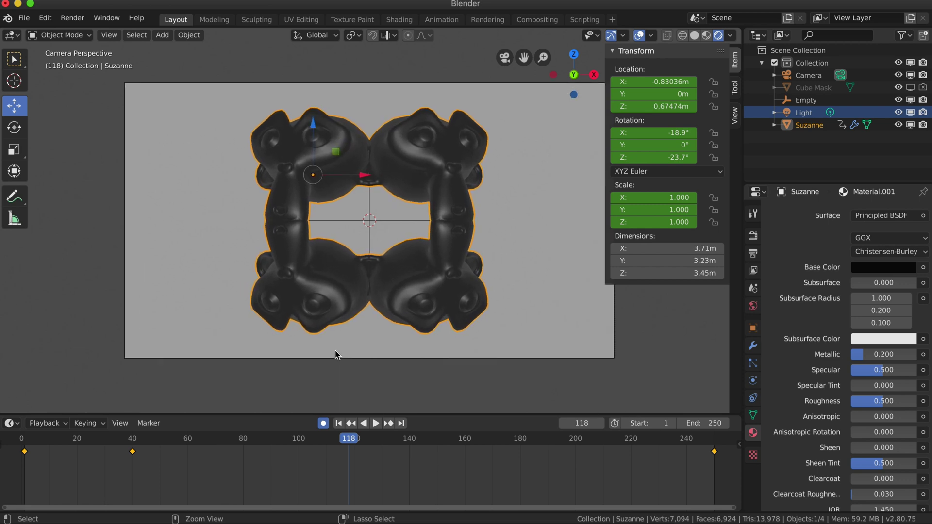